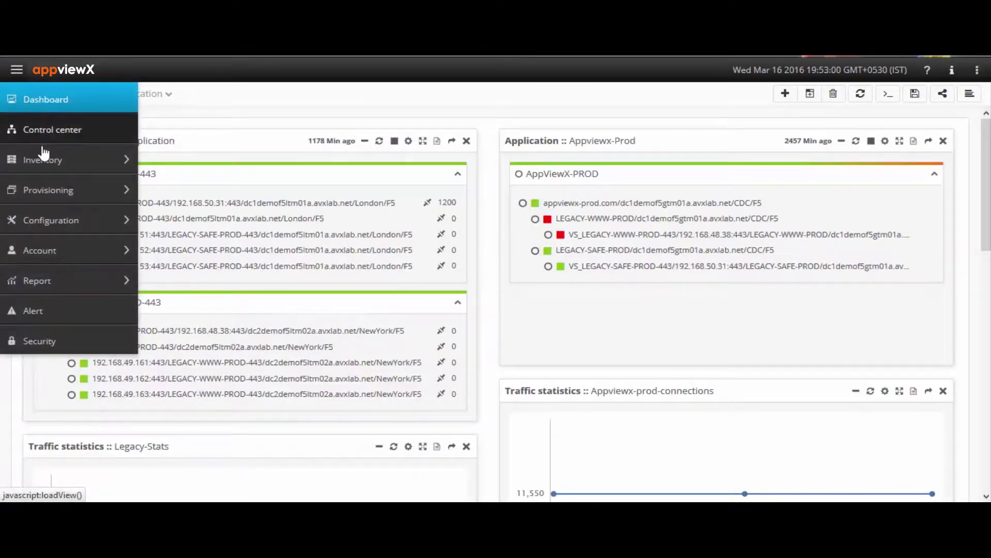
Start a new device entry from the Device inventory, leaving A10 as the vendor
mouse_move(75, 160)
left_click(179, 164)
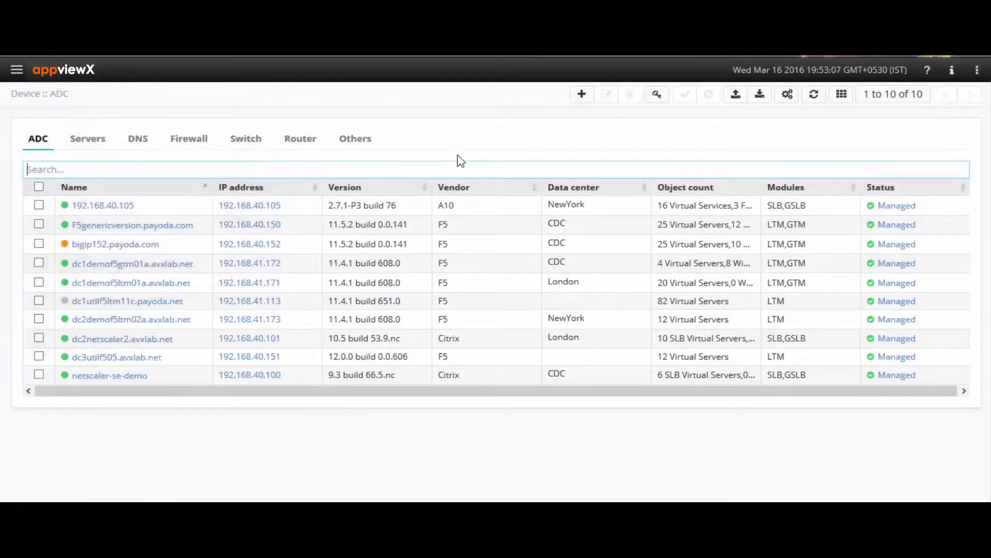
left_click(581, 94)
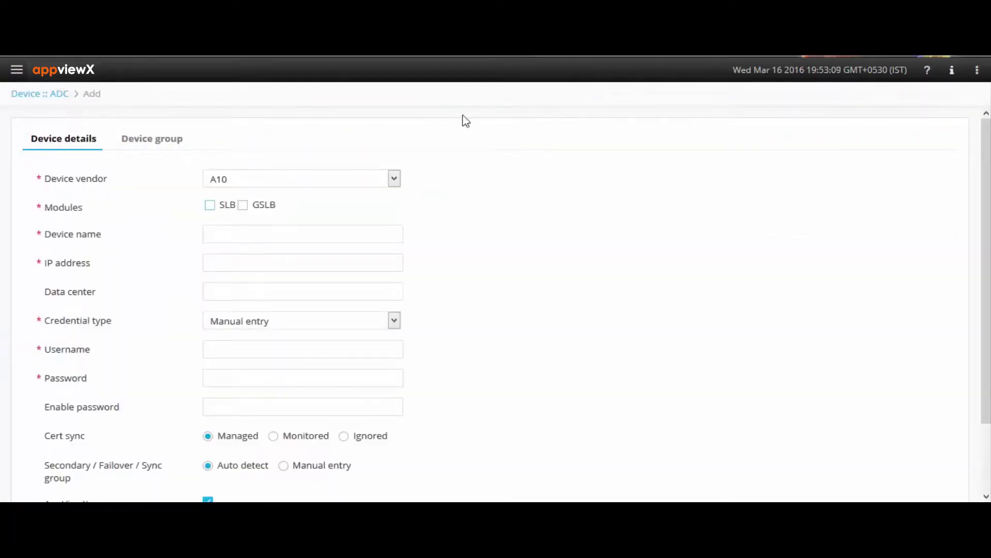
left_click(394, 180)
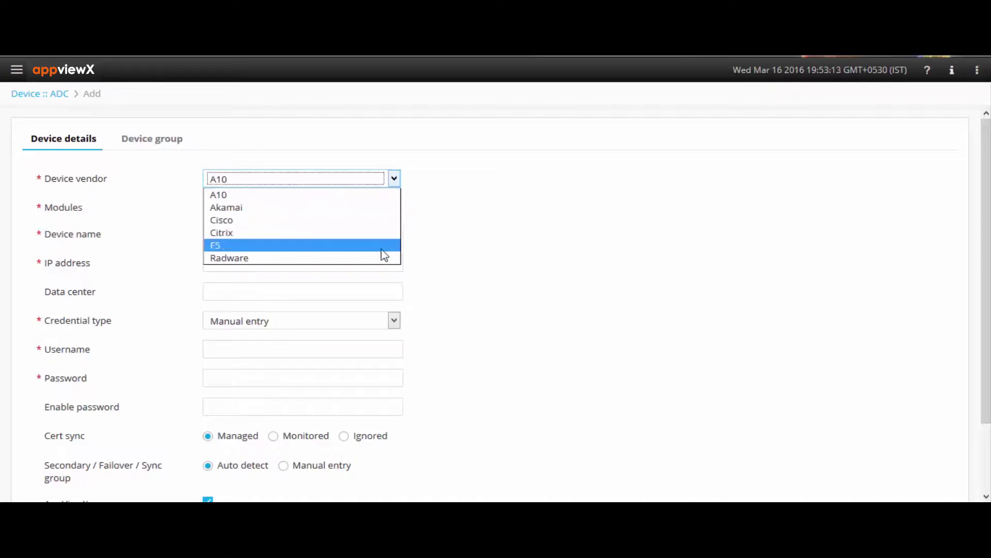
left_click(330, 153)
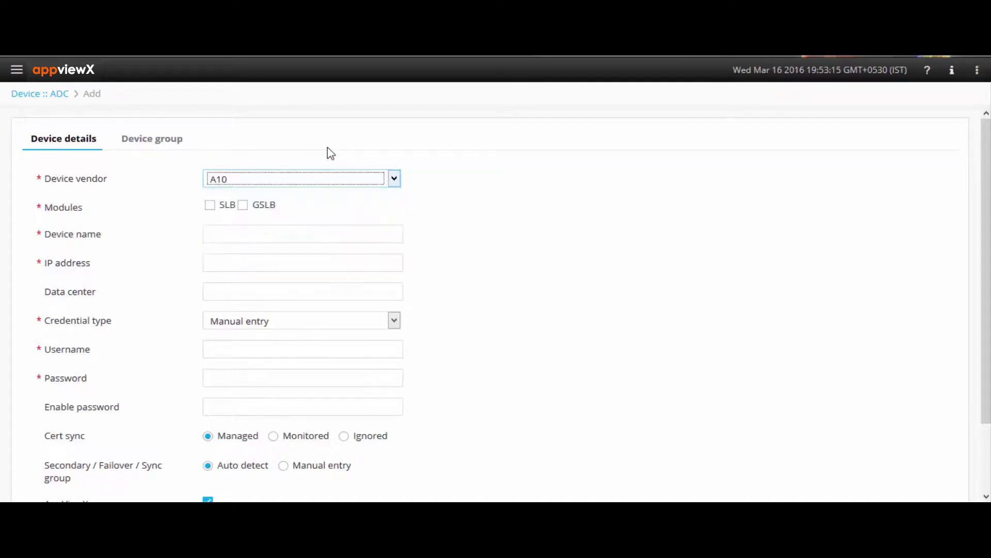
Go to Inventory > Backup & restore
left_click(17, 71)
mouse_move(9, 162)
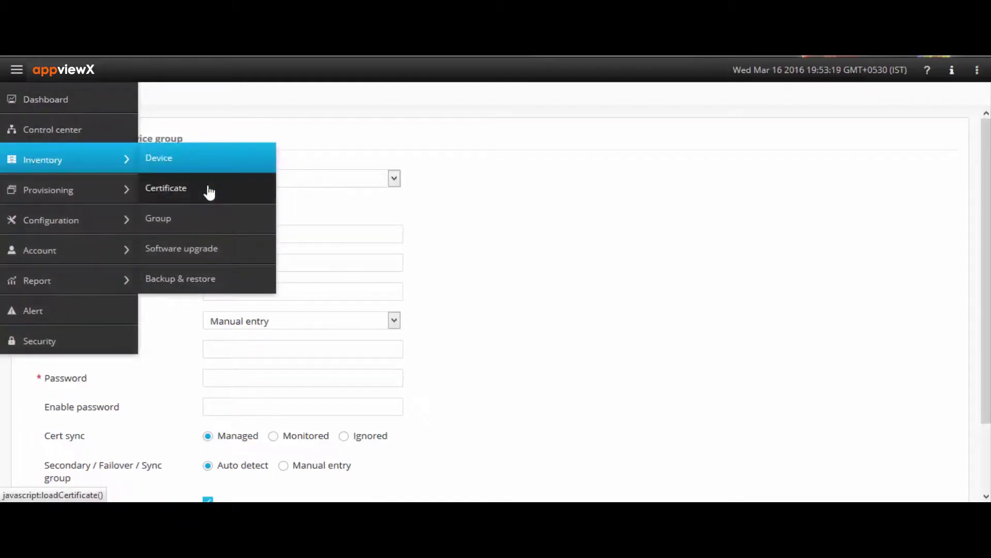
left_click(201, 277)
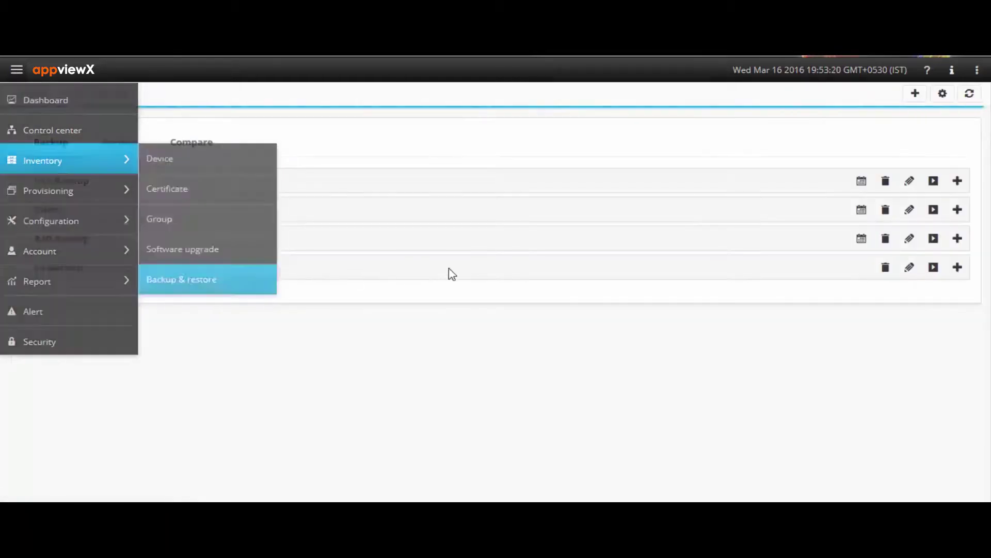
Draft a Generate-now backup for A10 and dc1demof5gtm01a, then return to the list unsaved
left_click(915, 94)
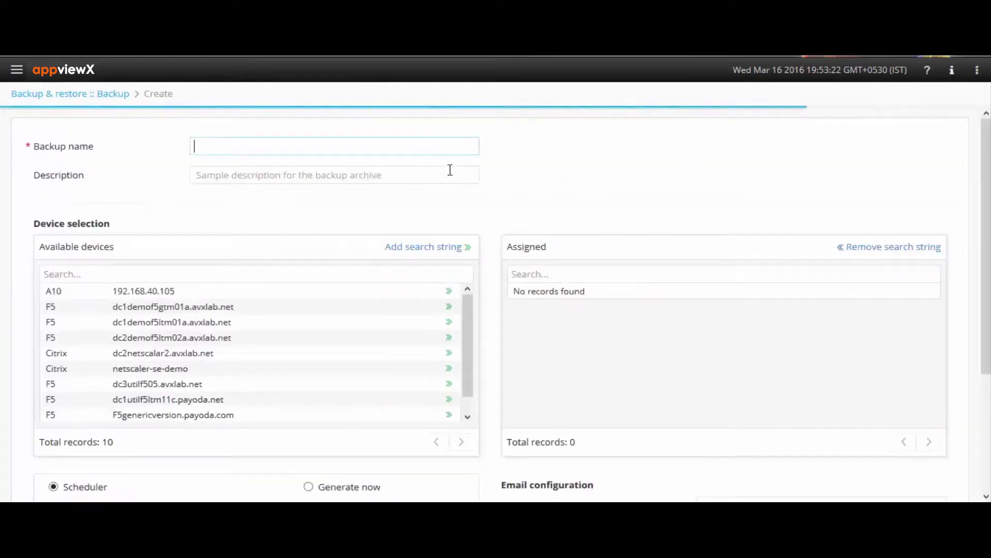
left_click(450, 292)
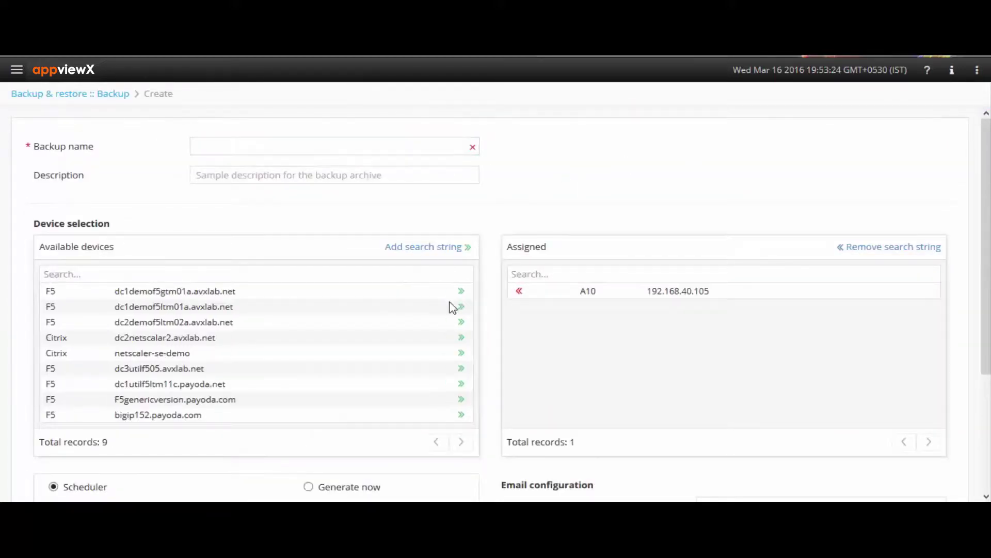
left_click(462, 293)
scroll(493, 295, "down", 2)
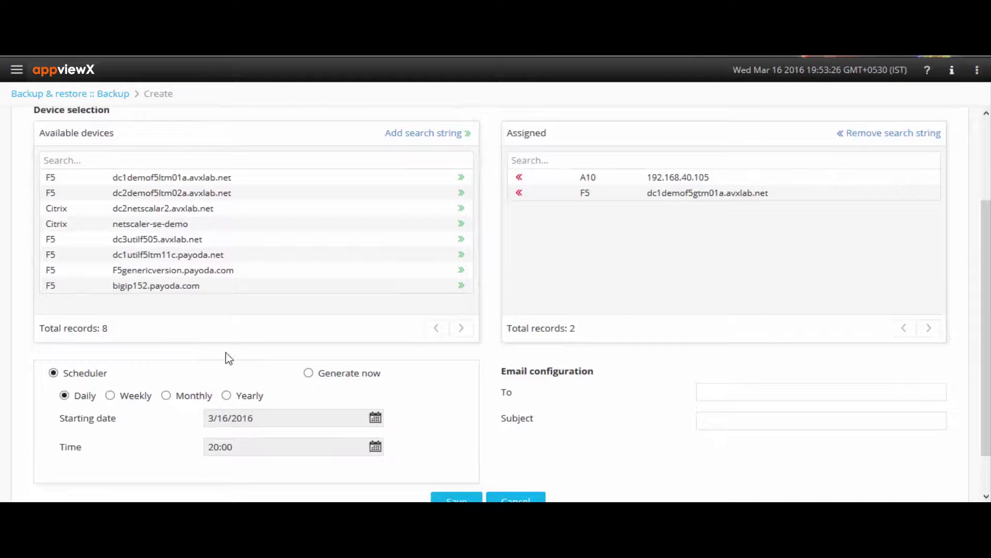
left_click(326, 376)
scroll(357, 273, "up", 1)
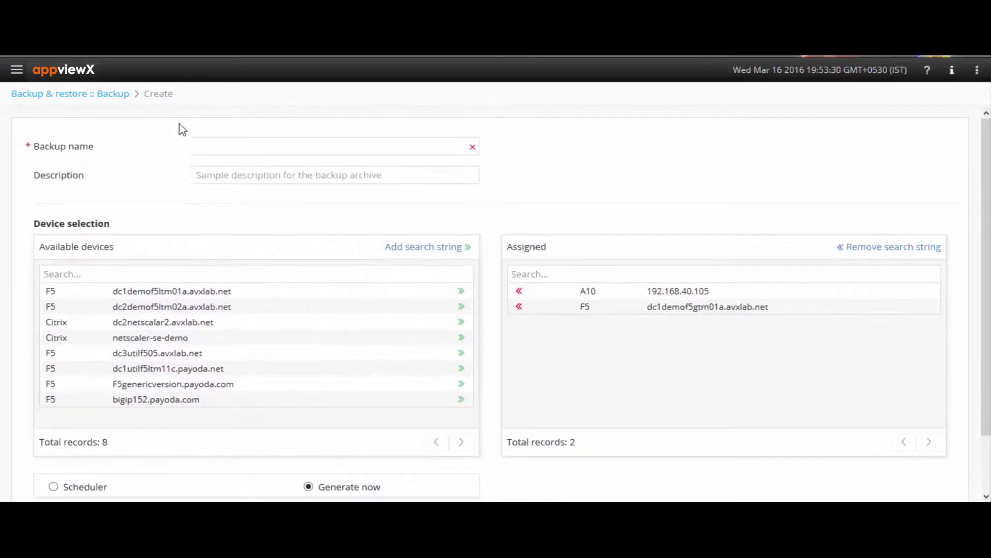
left_click(110, 96)
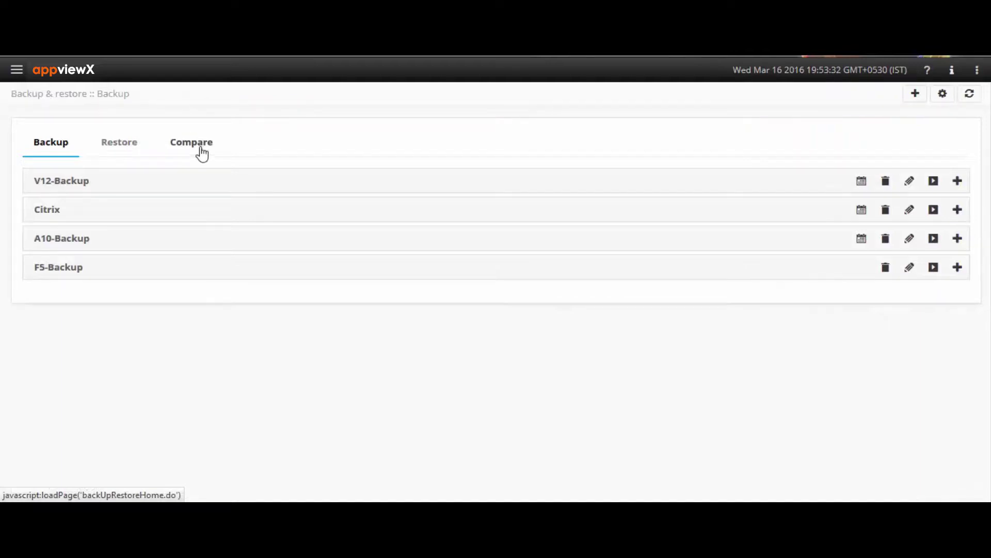
In the Compare form, set both device names to dc1demof5gtm01a.avxlab.net
left_click(201, 150)
left_click(202, 183)
type("d")
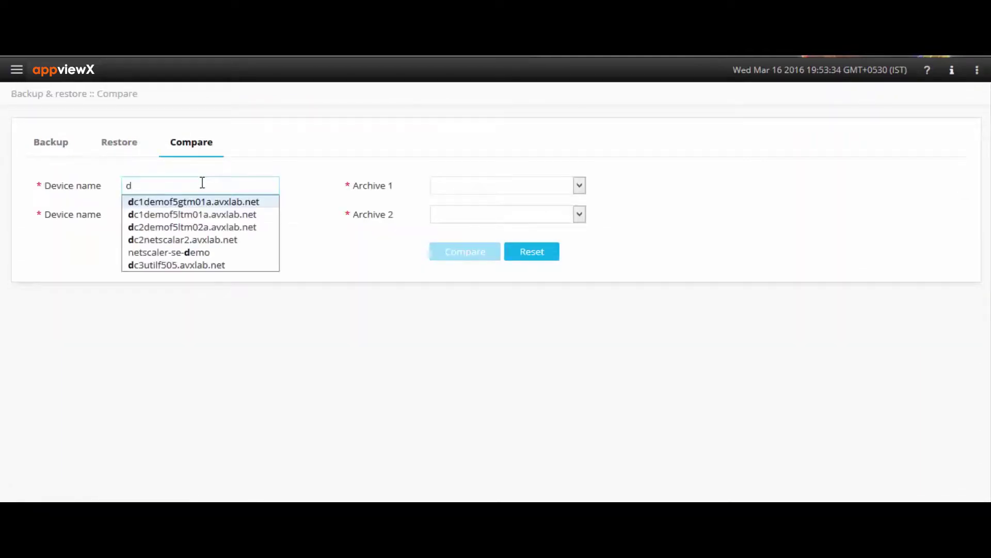
key("Tab")
type("d")
key("Tab")
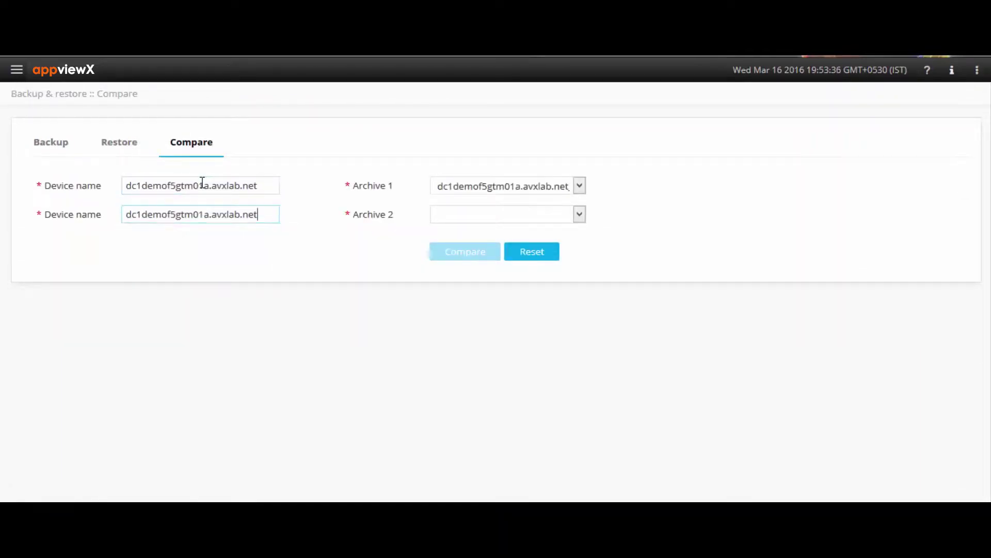
Choose two archives and compare them, reviewing the Modified and Identical files
left_click(533, 217)
left_click(532, 298)
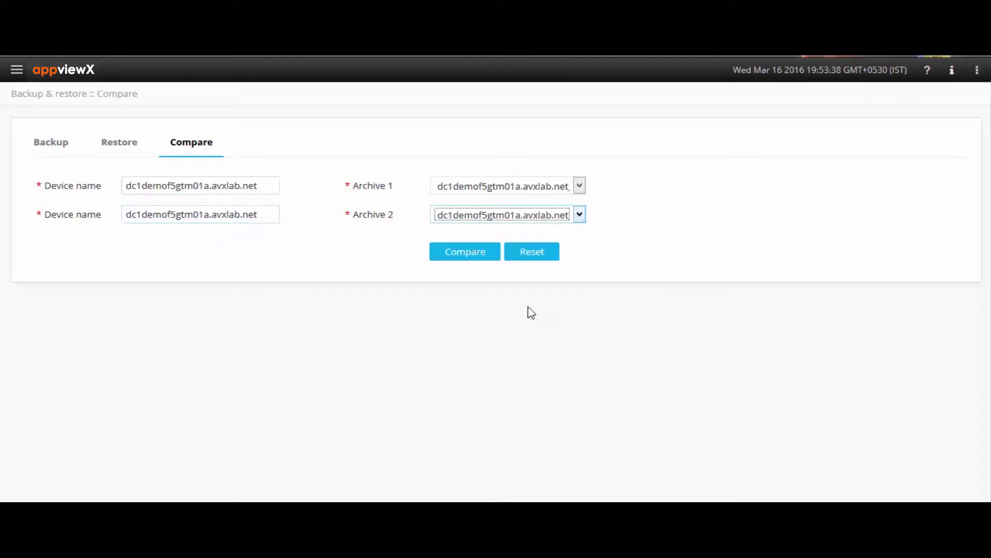
left_click(482, 254)
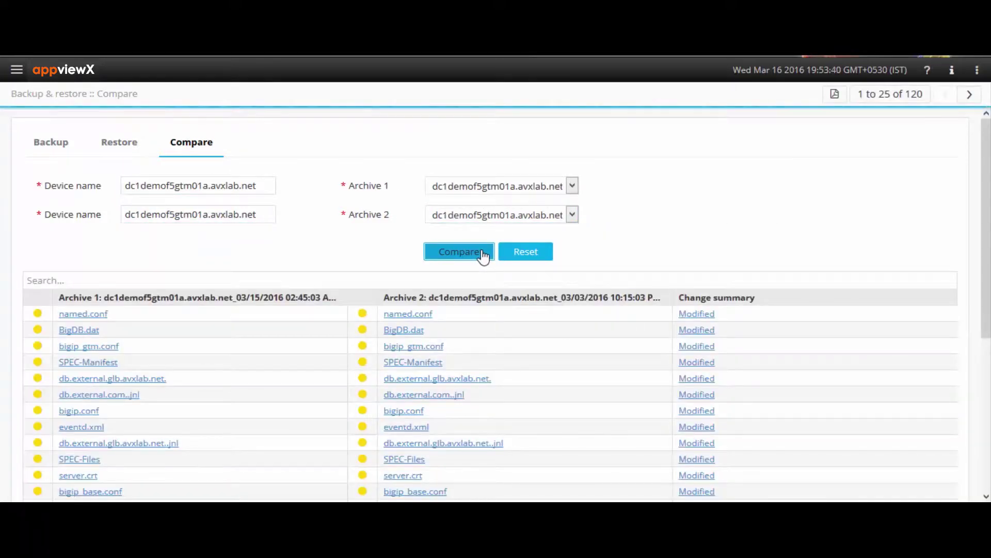
scroll(665, 273, "down", 3)
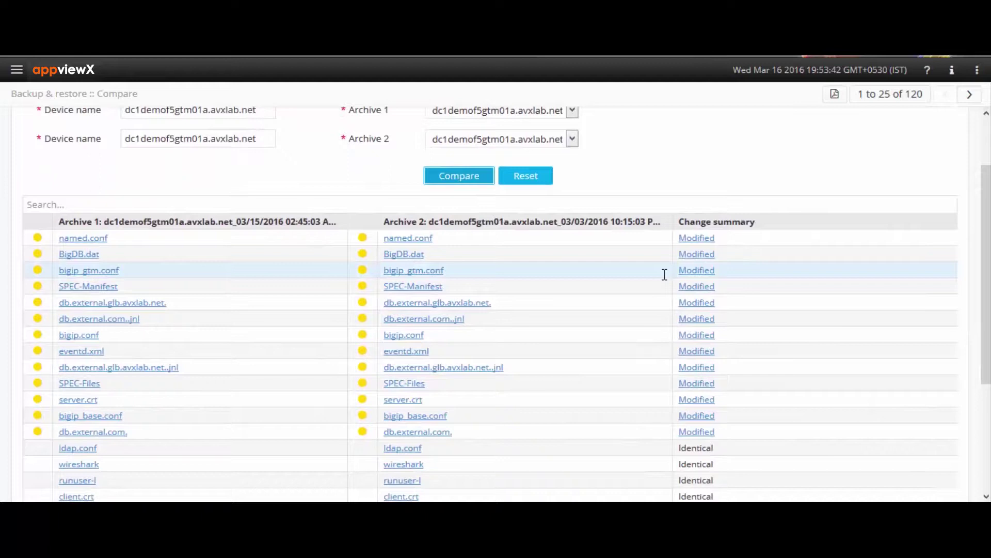
scroll(664, 274, "up", 3)
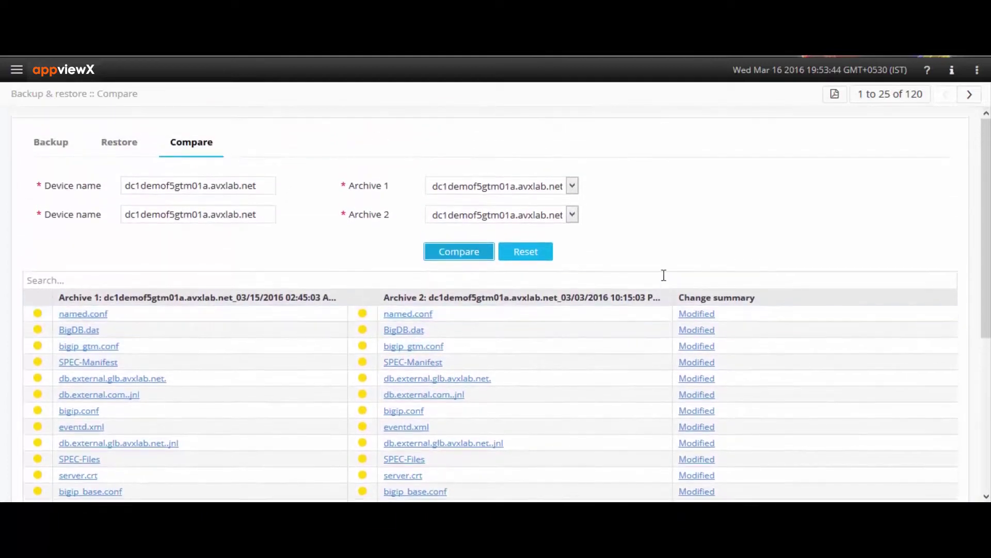
On the Restore tab, select dc1demof5gtm01a.avxlab.net and its MAR 12 backup
left_click(120, 145)
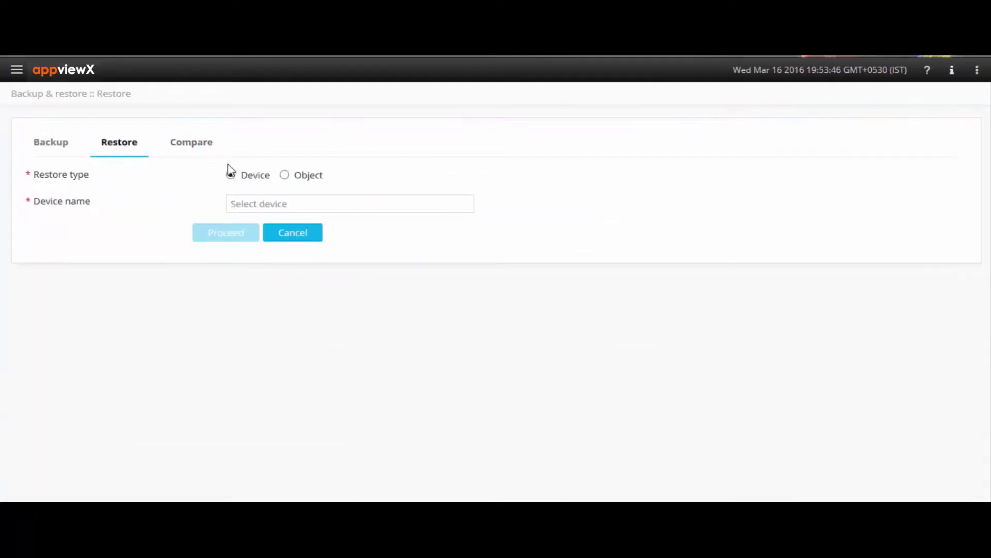
left_click(255, 203)
type("d")
left_click(257, 220)
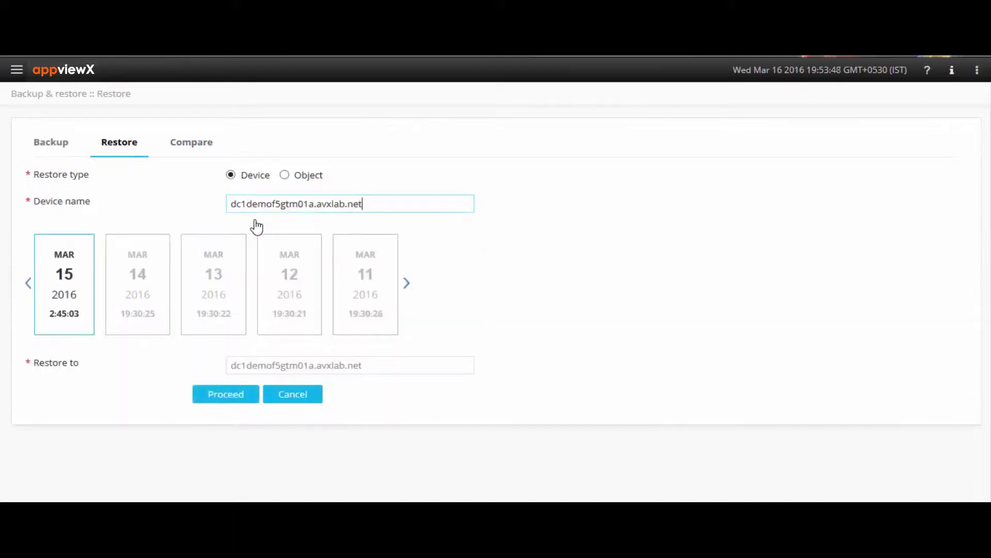
left_click(288, 256)
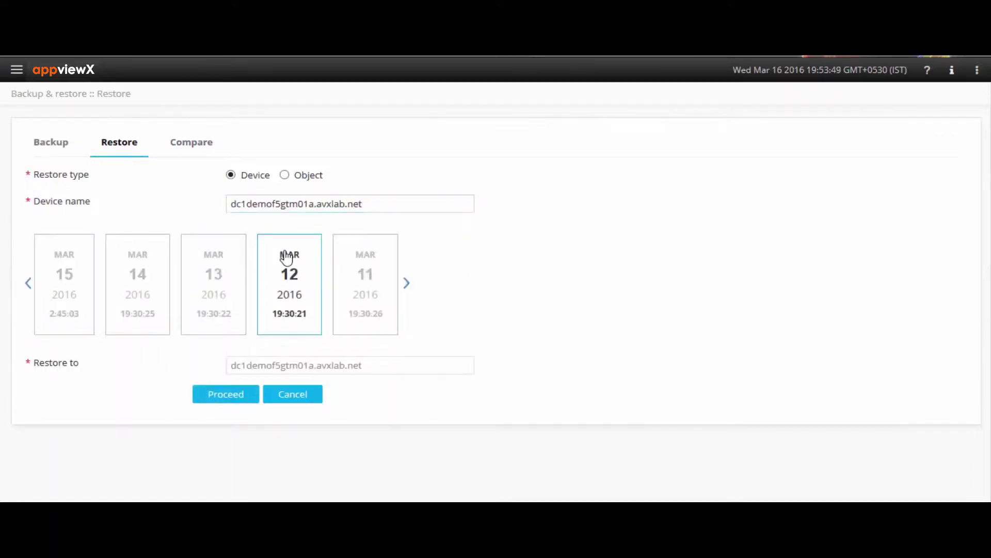
Switch to Object restore and reselect dc1demof5gtm01a.avxlab.net with the MAR 12 backup
left_click(285, 175)
left_click(293, 200)
type("d")
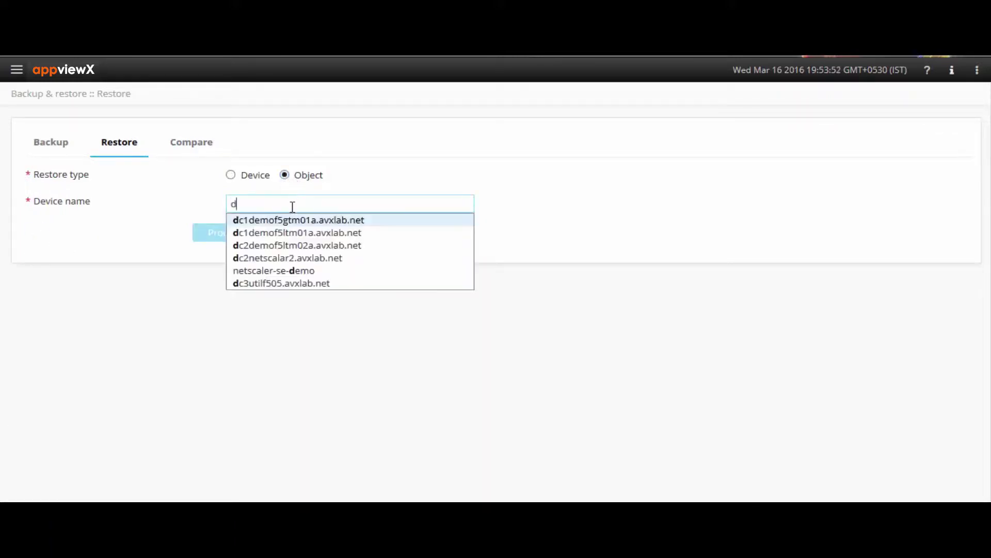
left_click(291, 221)
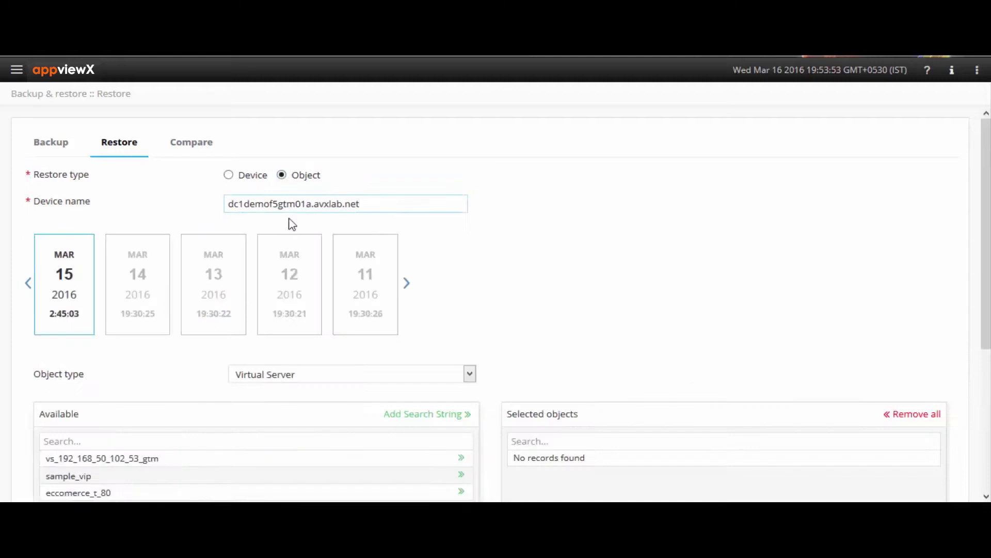
left_click(303, 274)
Select Virtual Server vs_192_168_50_102_53_gtm for restore, then go to the Control center
scroll(493, 291, "down", 2)
left_click(470, 262)
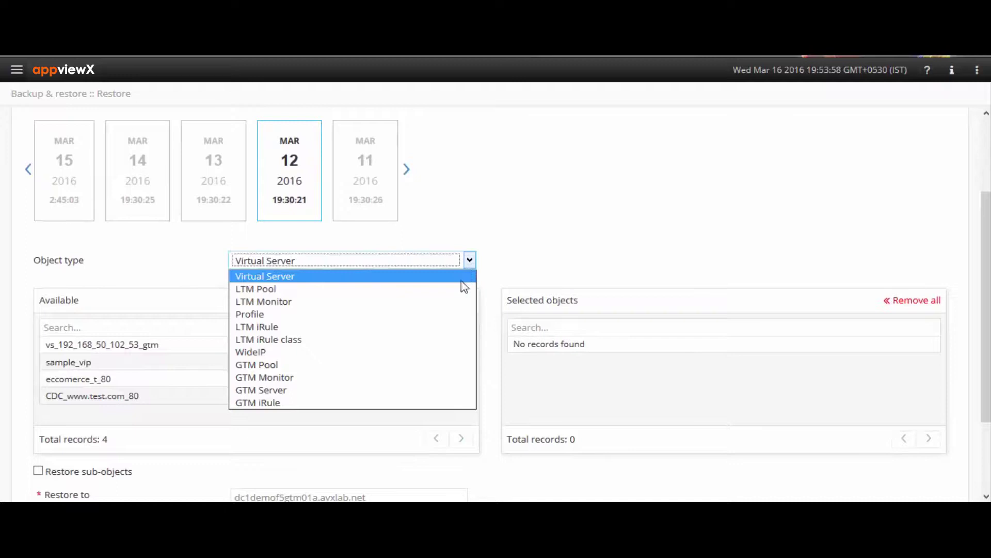
left_click(497, 319)
left_click(461, 344)
scroll(485, 343, "down", 3)
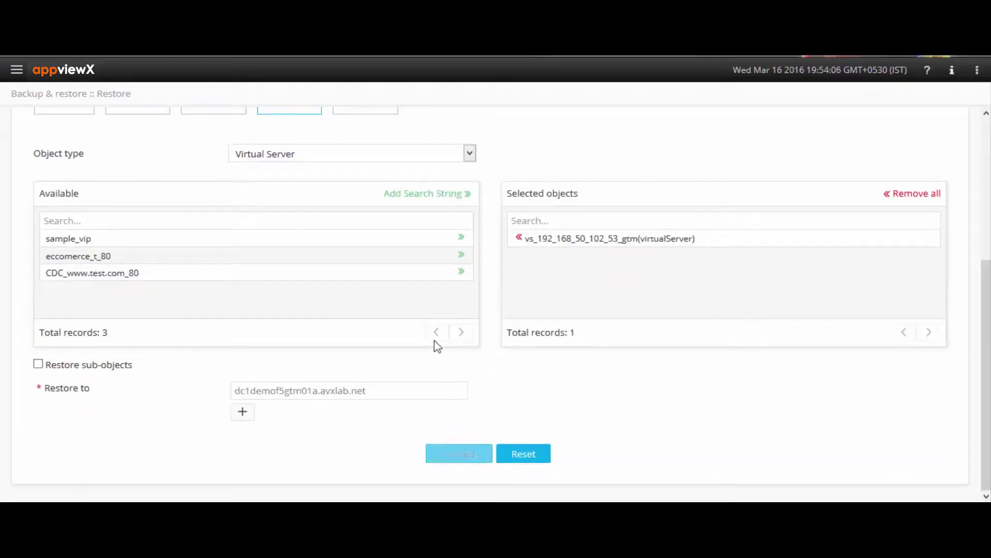
left_click(17, 70)
left_click(39, 138)
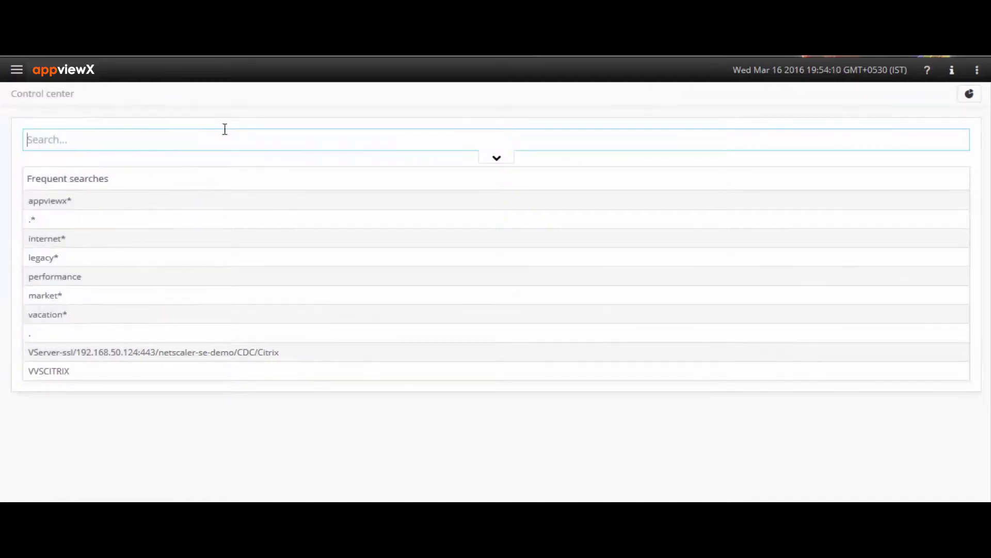
Run the .* frequent search and inspect the 253 results with their pools and members
left_click(36, 224)
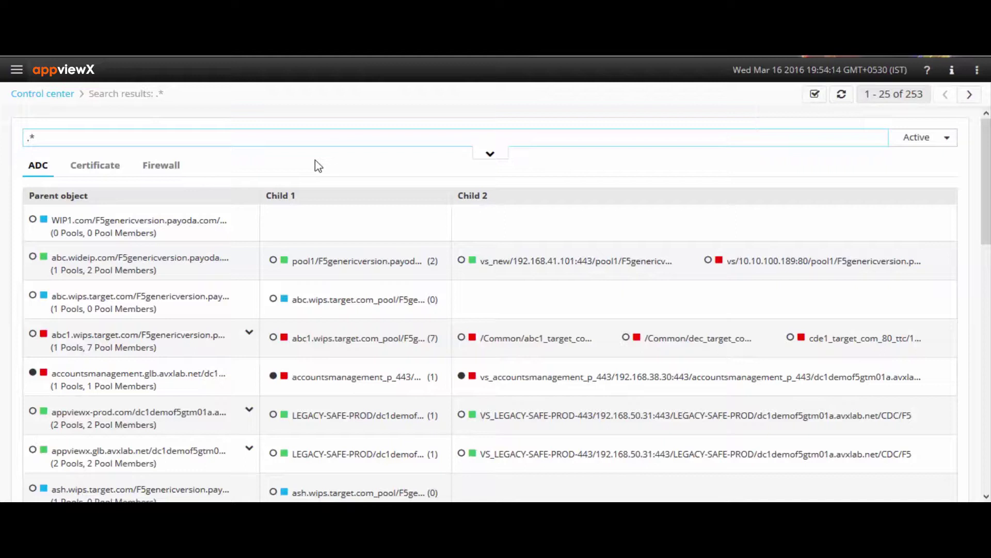
scroll(318, 164, "down", 3)
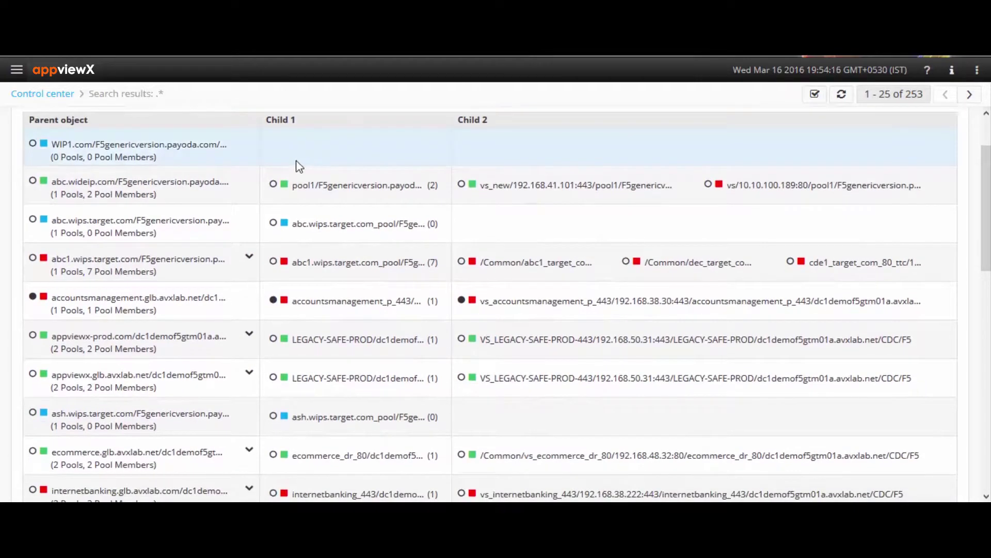
mouse_move(85, 265)
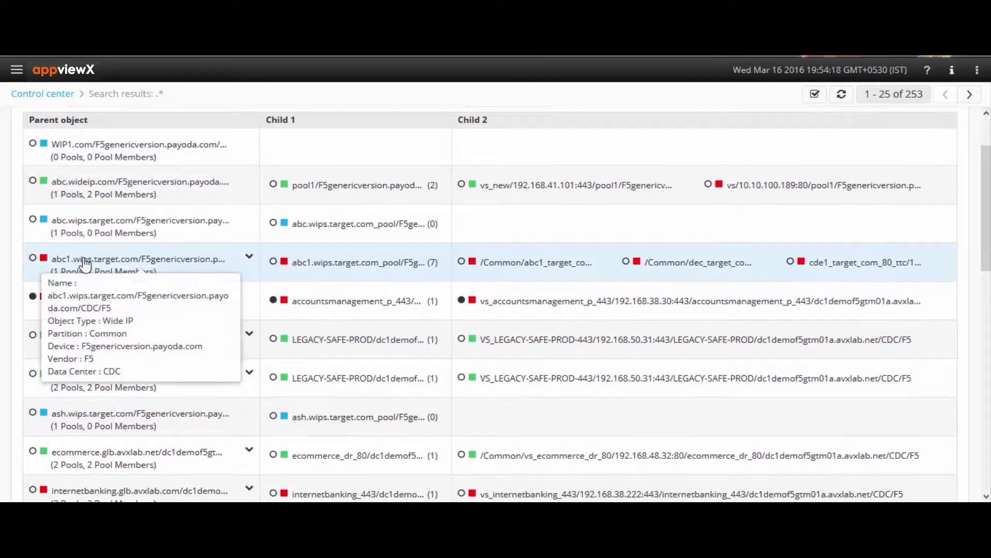
mouse_move(382, 271)
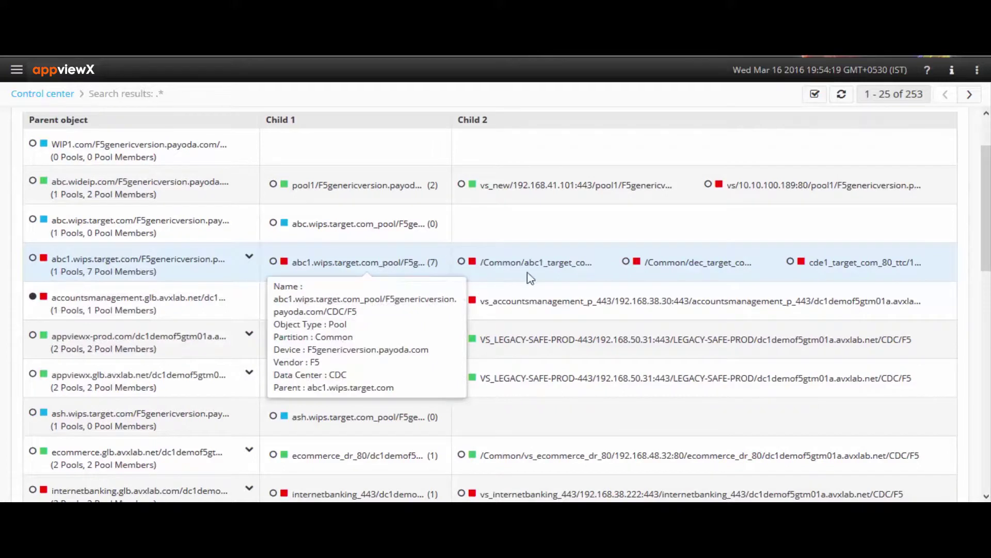
mouse_move(572, 274)
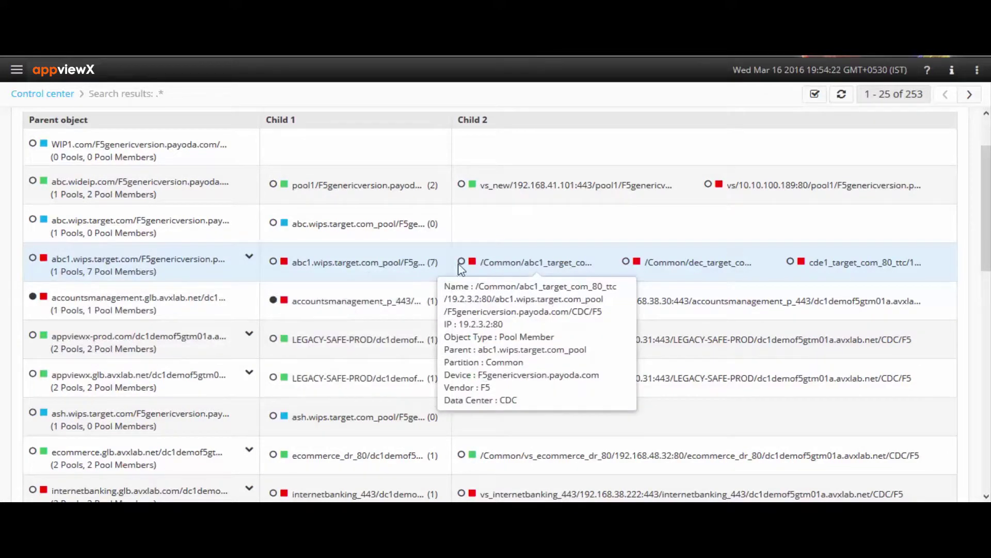
Open the ecommerce.glb.avxlab.net topology and pan through its pools and members back to the top node
left_click(133, 455)
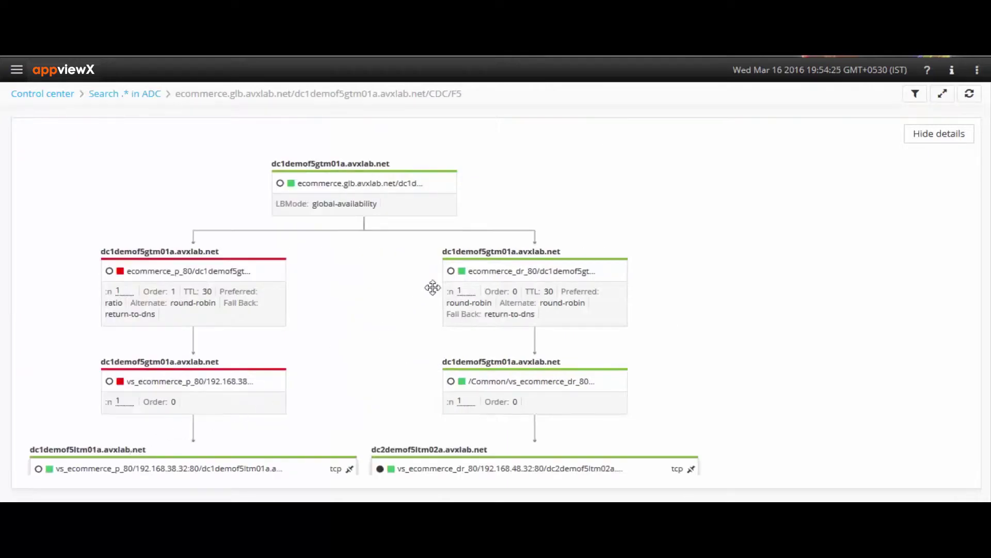
left_click_drag(518, 206, 639, 181)
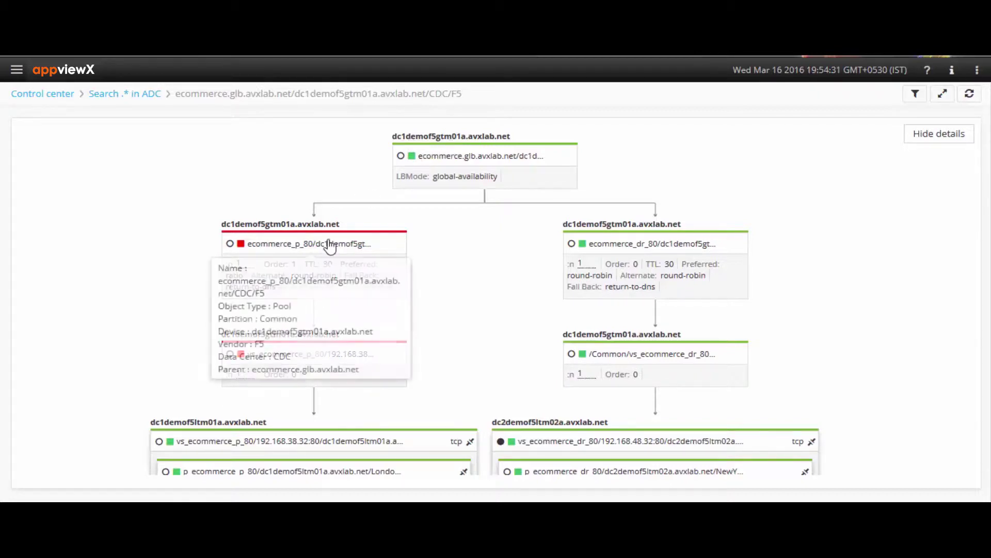
mouse_move(317, 356)
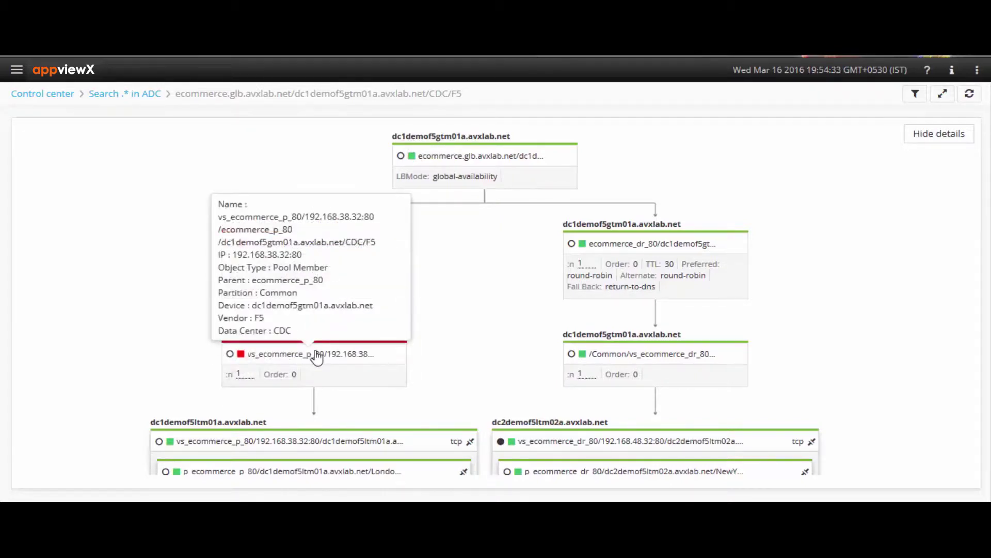
left_click_drag(443, 343, 439, 208)
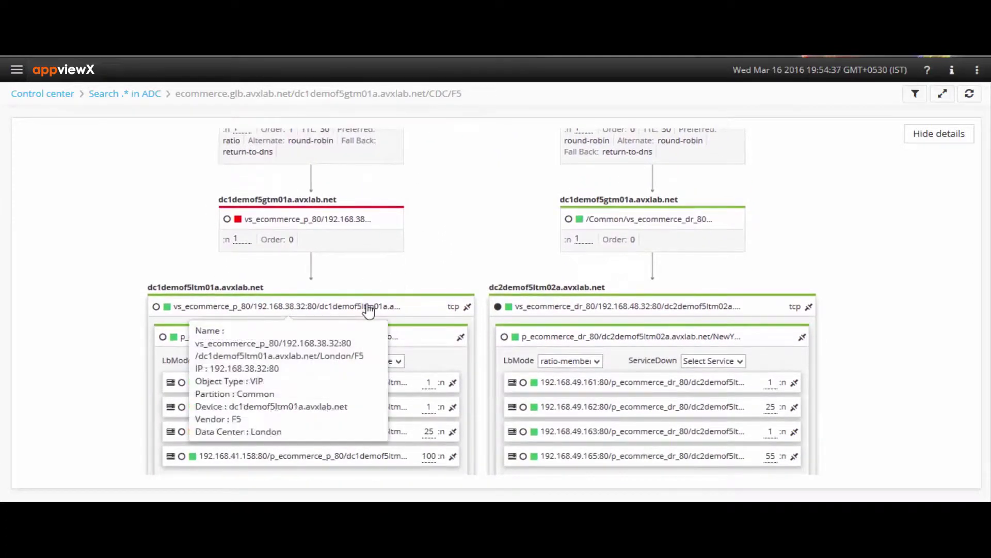
mouse_move(404, 387)
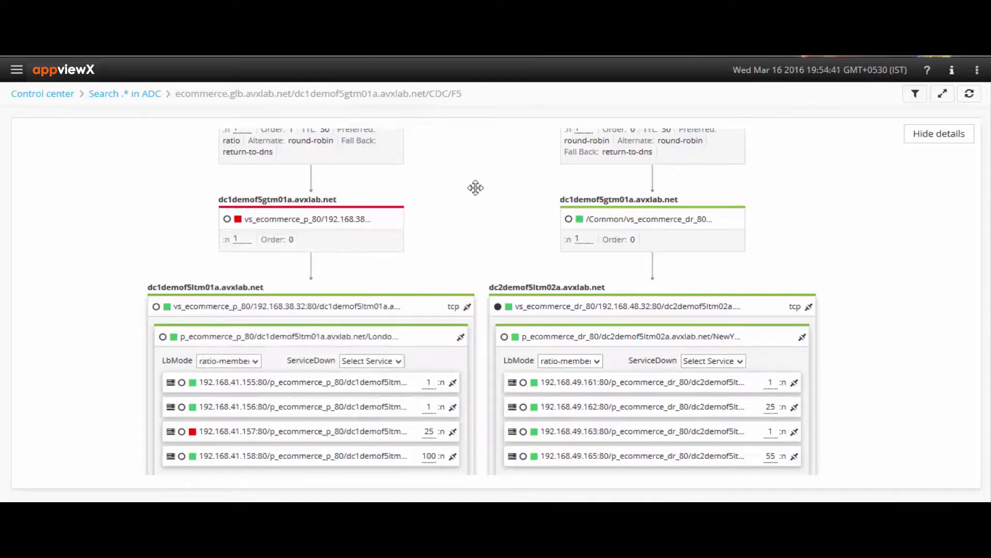
left_click_drag(476, 187, 462, 309)
Review the top wide IP node's View config listing, then close it
right_click(521, 188)
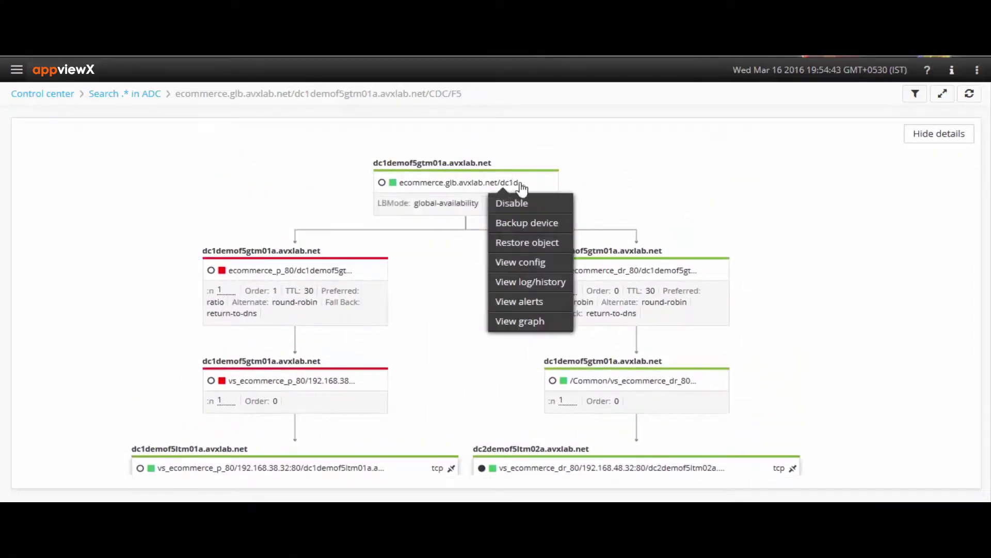
left_click(553, 264)
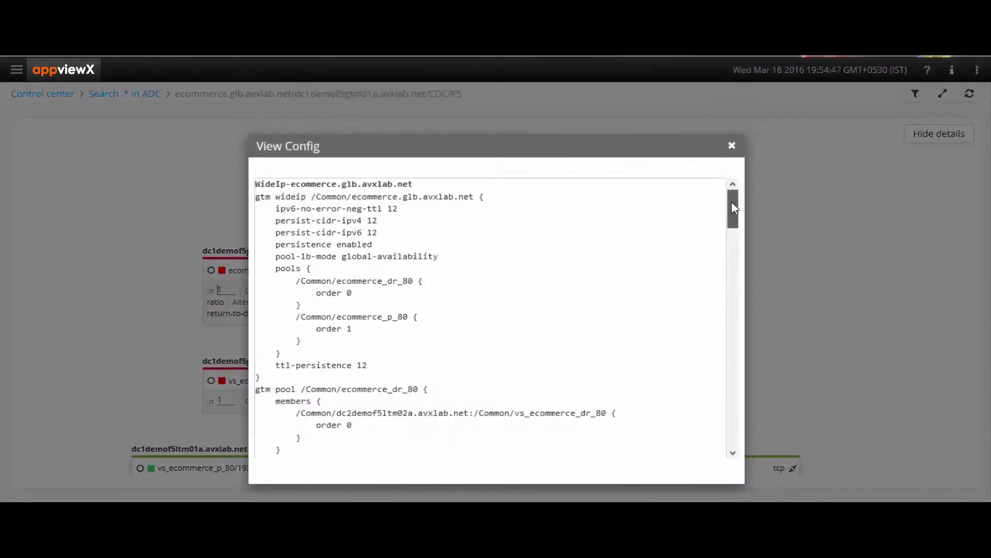
left_click_drag(731, 203, 735, 364)
left_click(734, 147)
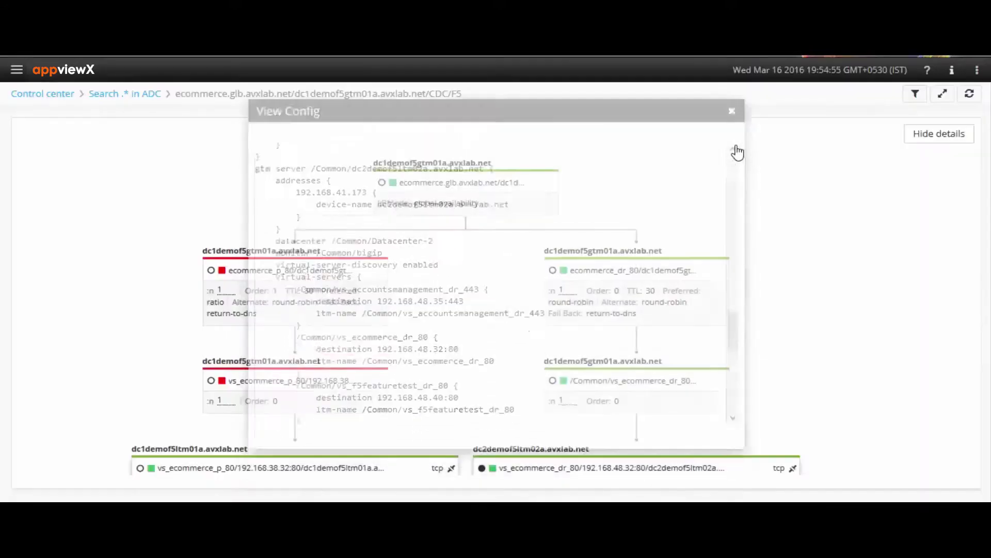
Dismiss the top node's actions and open the ecommerce_p_80 pool's actions
left_click(502, 196)
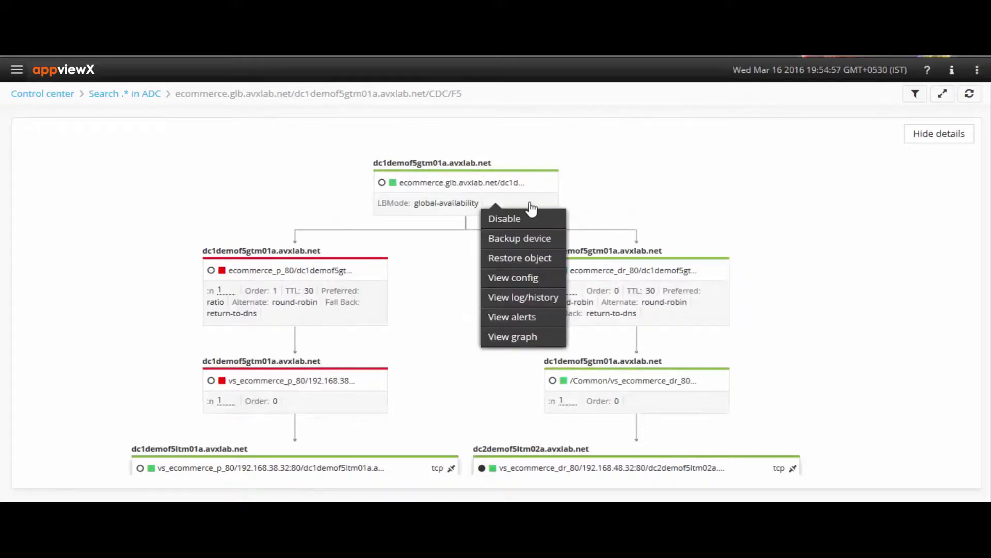
left_click(593, 202)
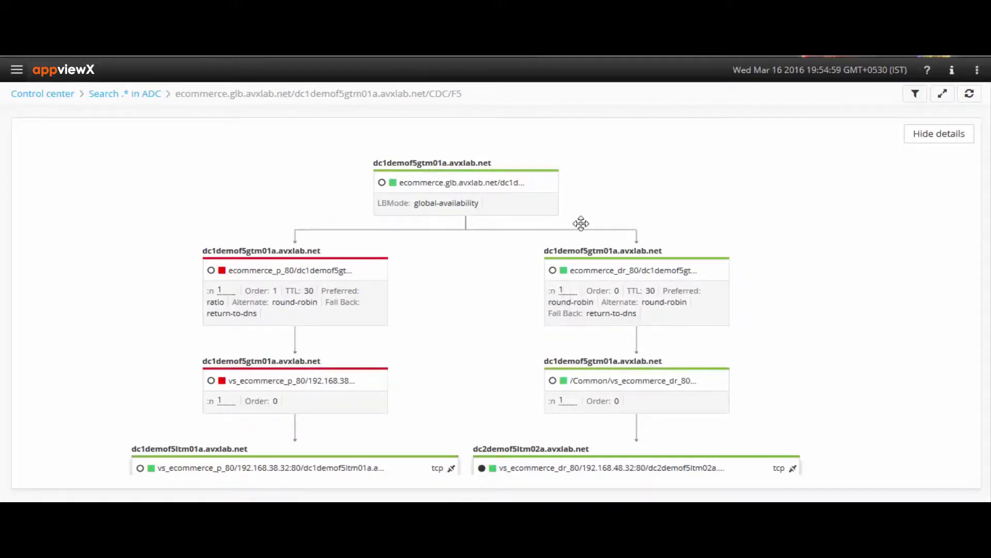
mouse_move(564, 274)
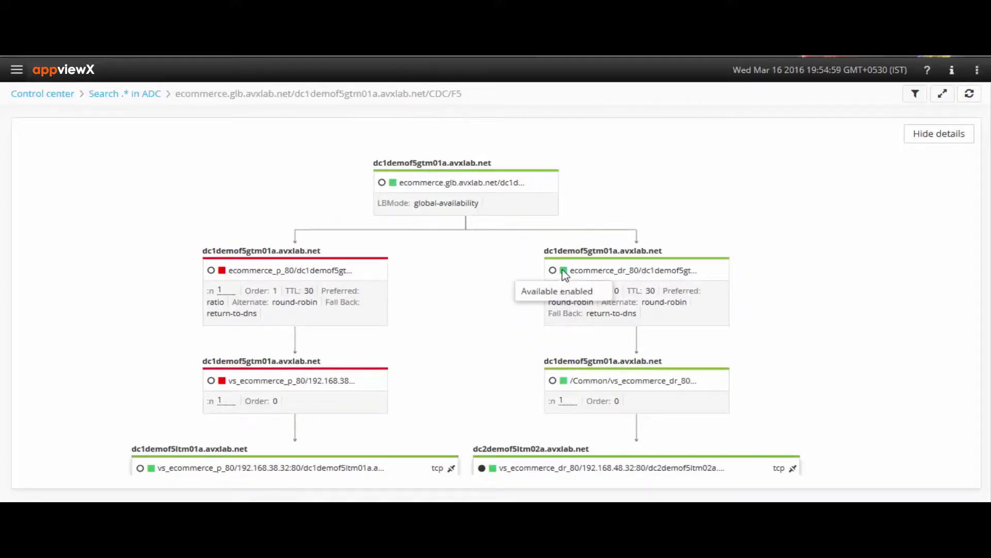
left_click(231, 273)
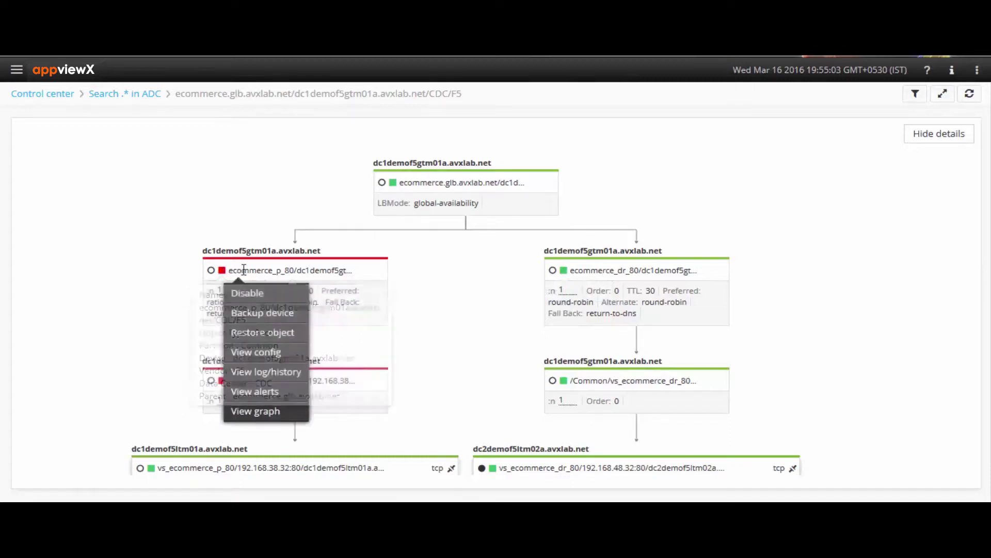
Dismiss the pool actions and view the Legacy_Application dashboard's application rows
left_click(273, 222)
left_click(17, 69)
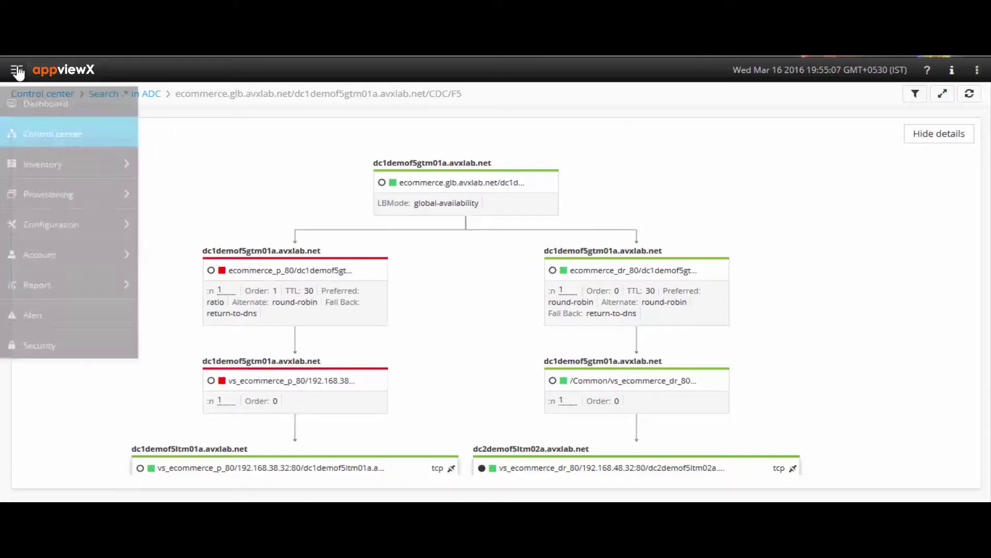
left_click(37, 102)
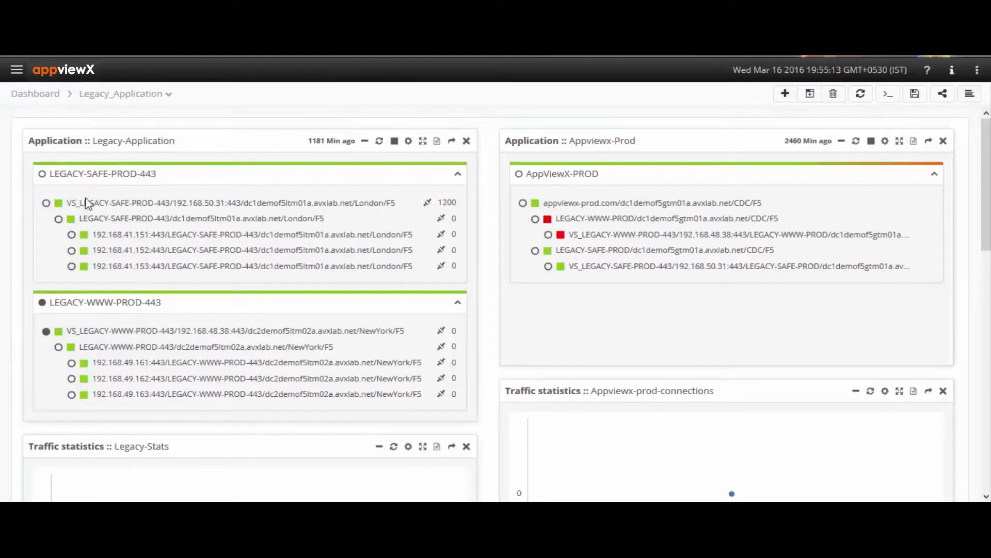
mouse_move(87, 204)
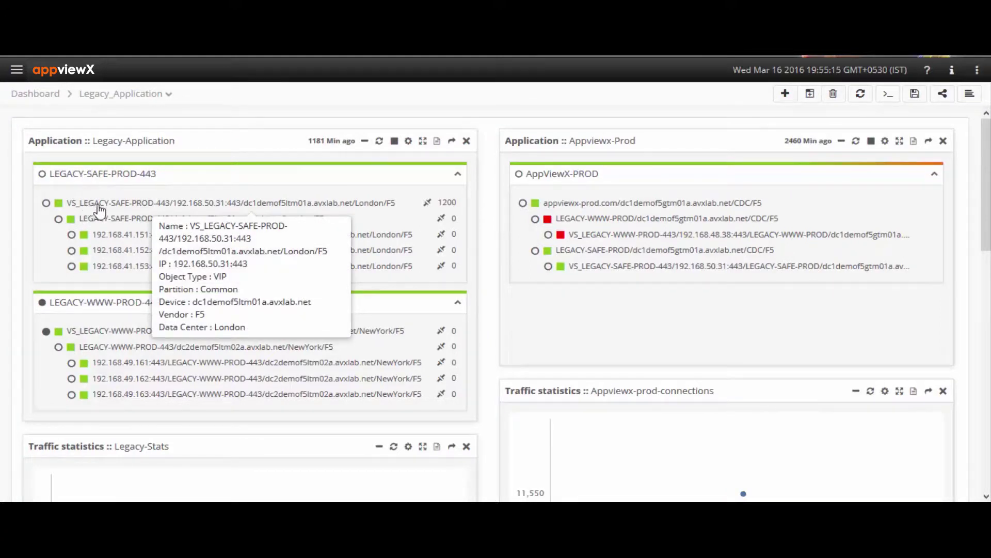
mouse_move(113, 223)
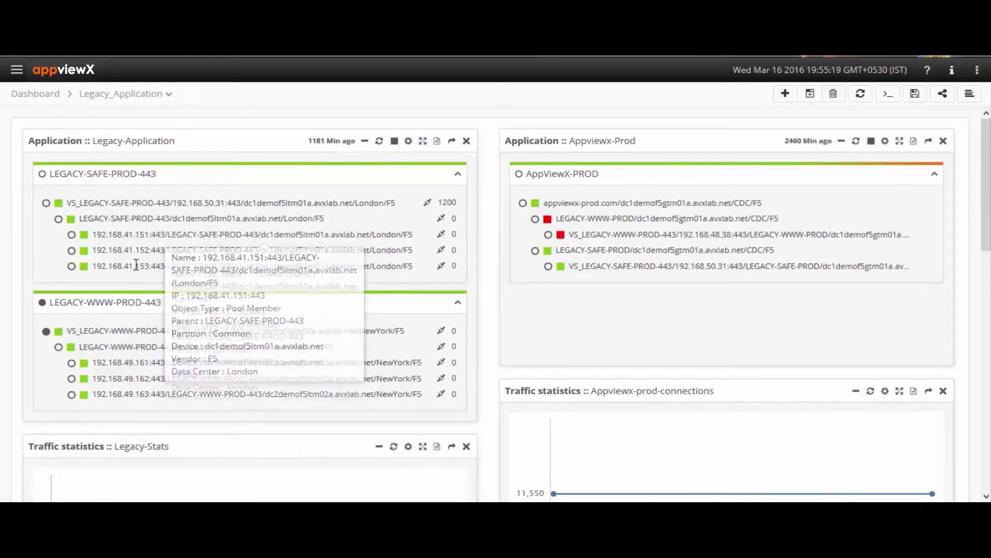
Open and dismiss the actions of pool member 192.168.41.151, then reopen the navigation
right_click(199, 238)
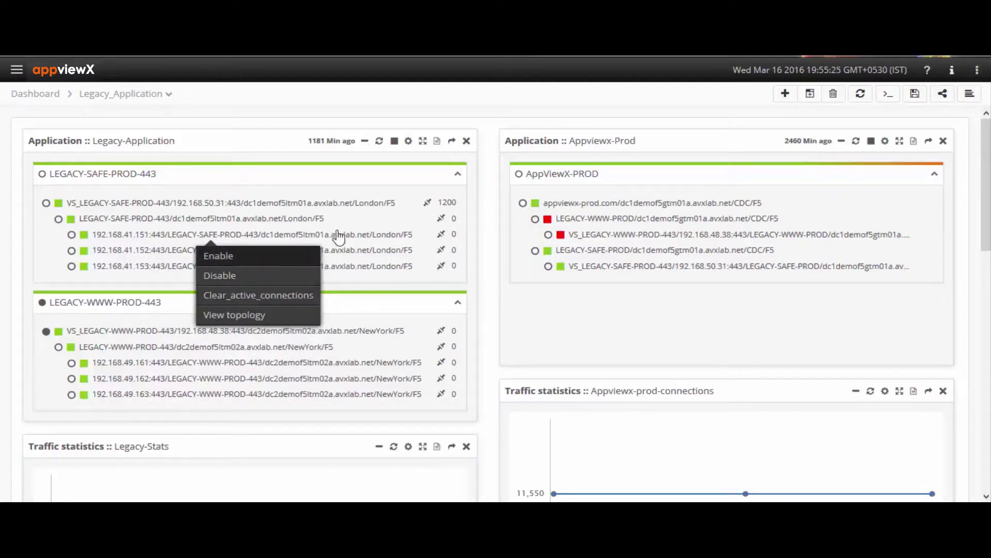
left_click(493, 172)
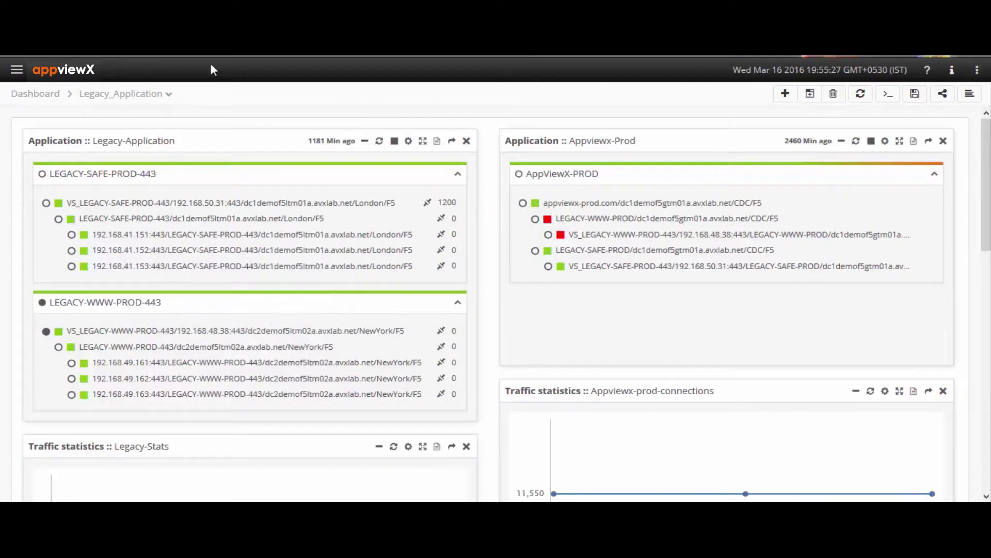
left_click(17, 72)
Open the legacy_application role for editing from Account > Role
left_click(80, 253)
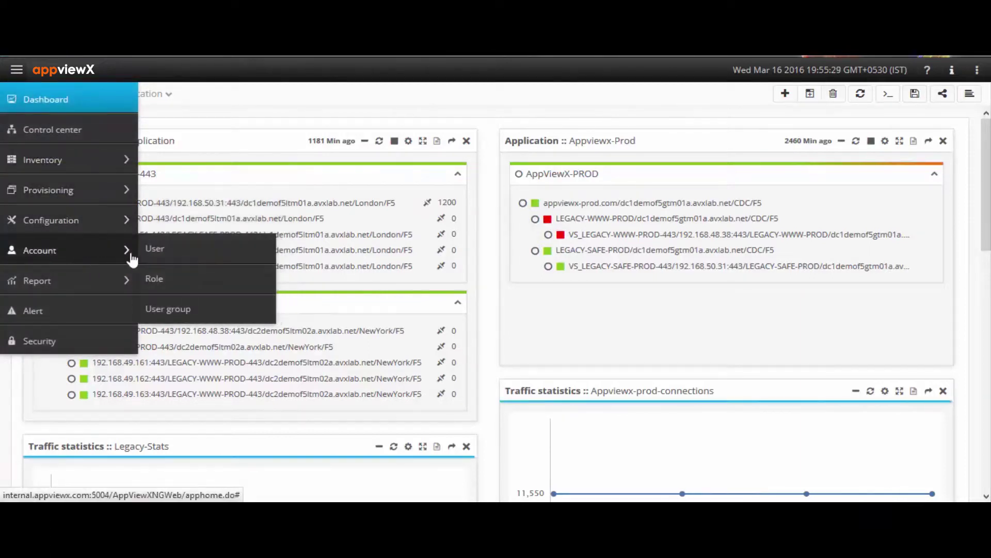
left_click(156, 278)
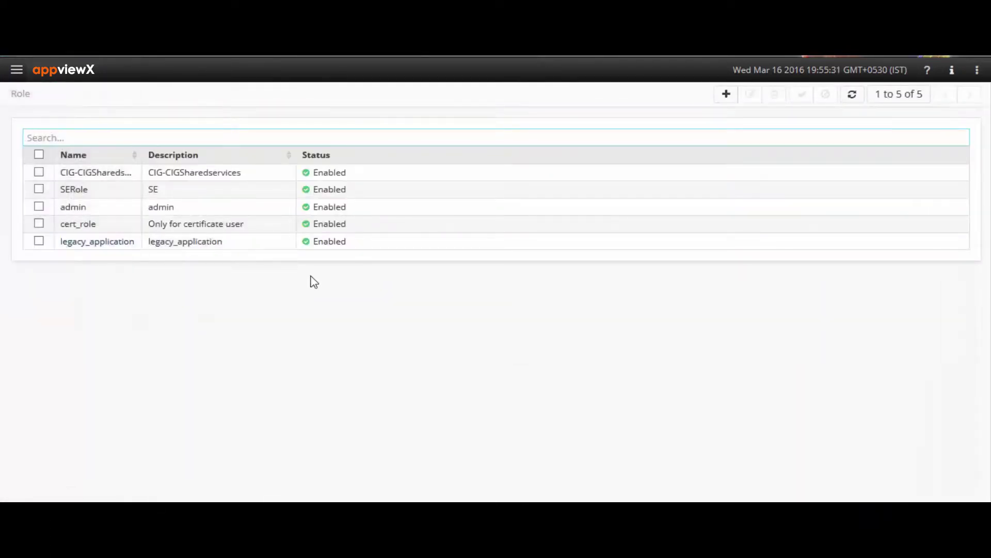
left_click(39, 241)
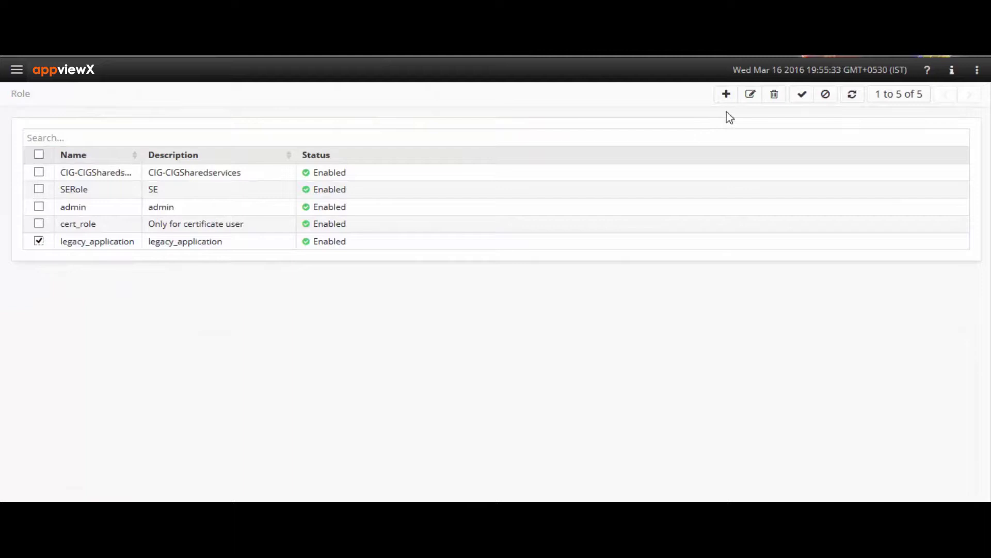
left_click(750, 97)
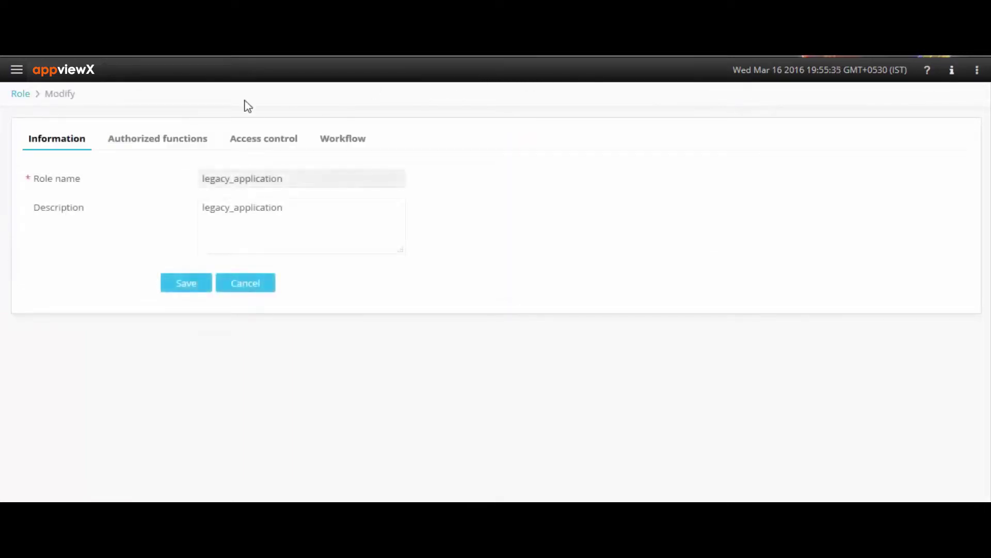
Review the role's authorized functions, expanding the Control Center permissions
left_click(159, 148)
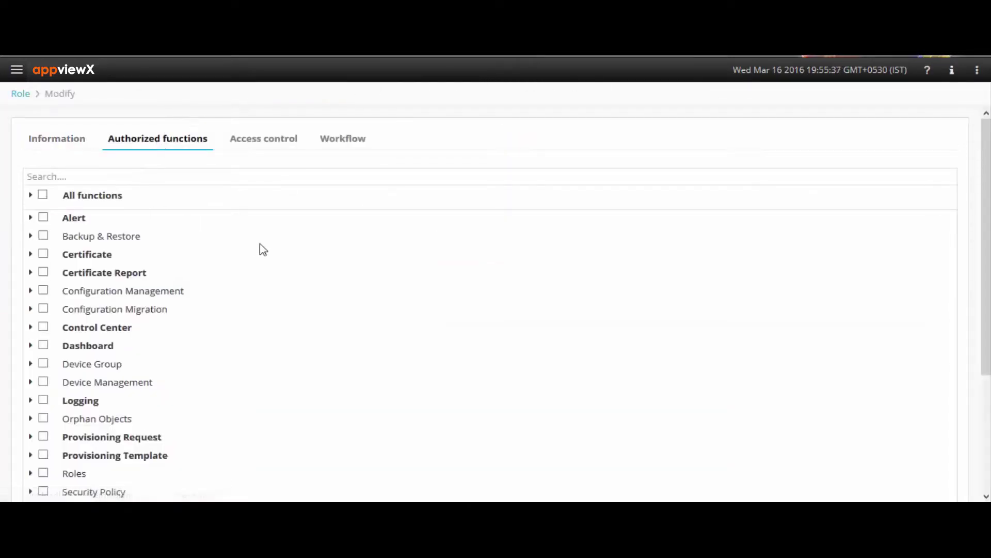
scroll(259, 243, "down", 3)
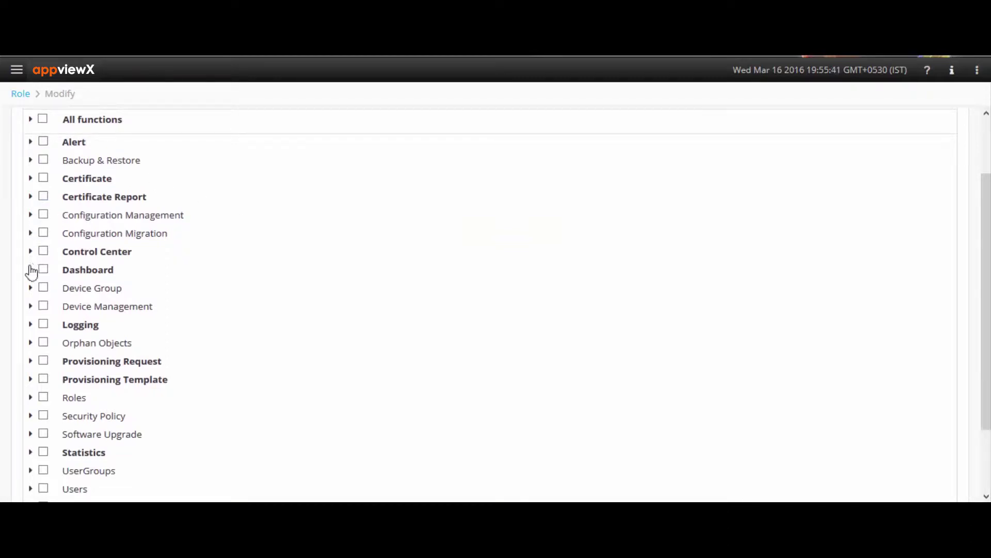
left_click(30, 251)
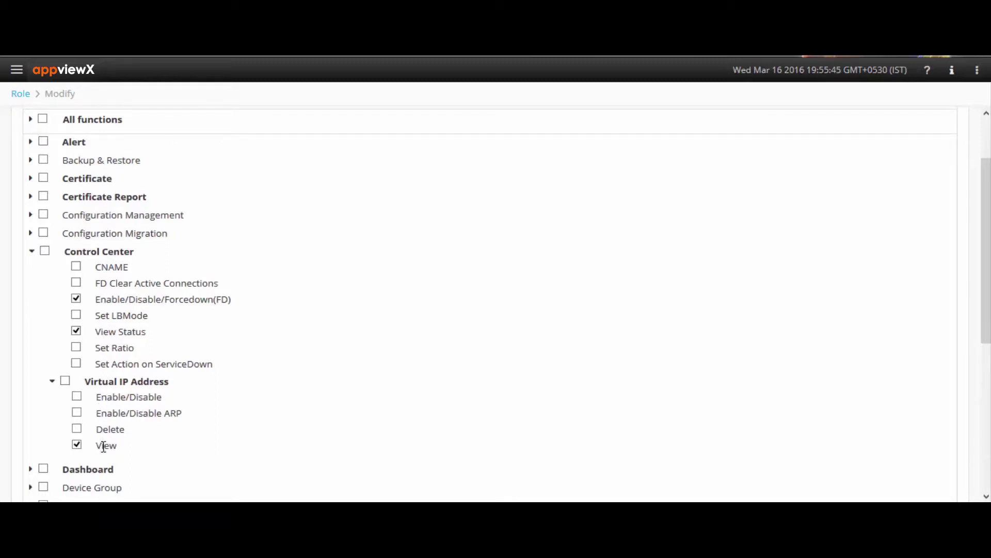
scroll(110, 429, "down", 3)
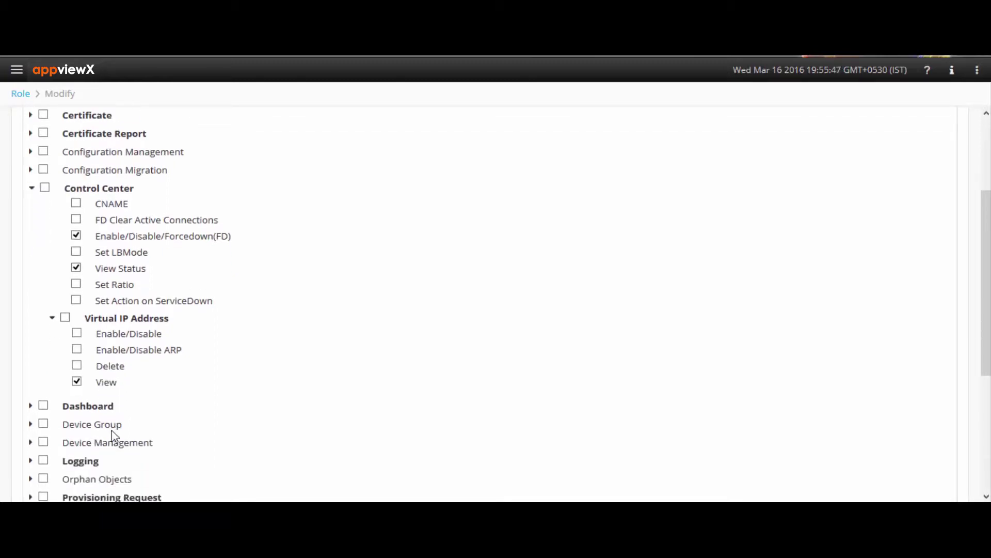
scroll(114, 413, "up", 1)
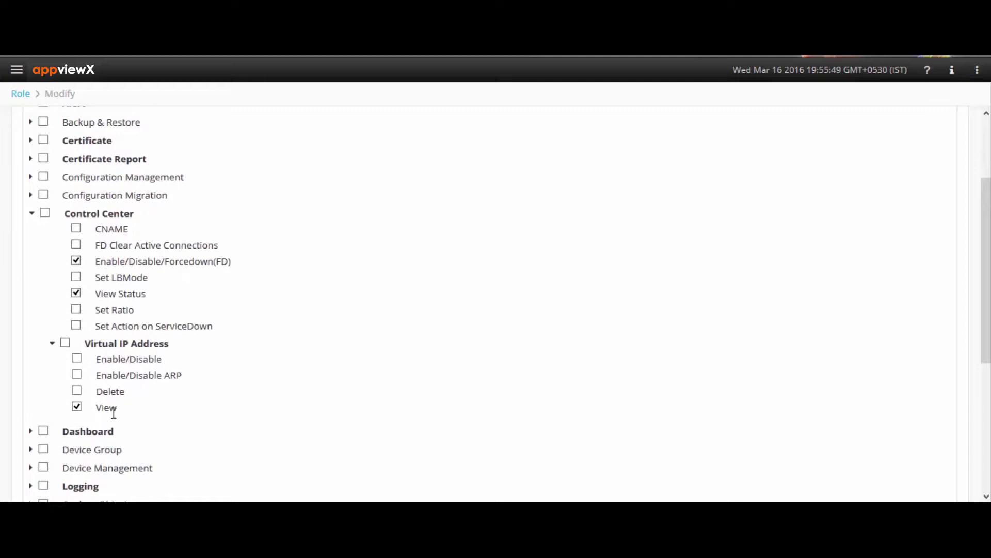
scroll(118, 352, "up", 3)
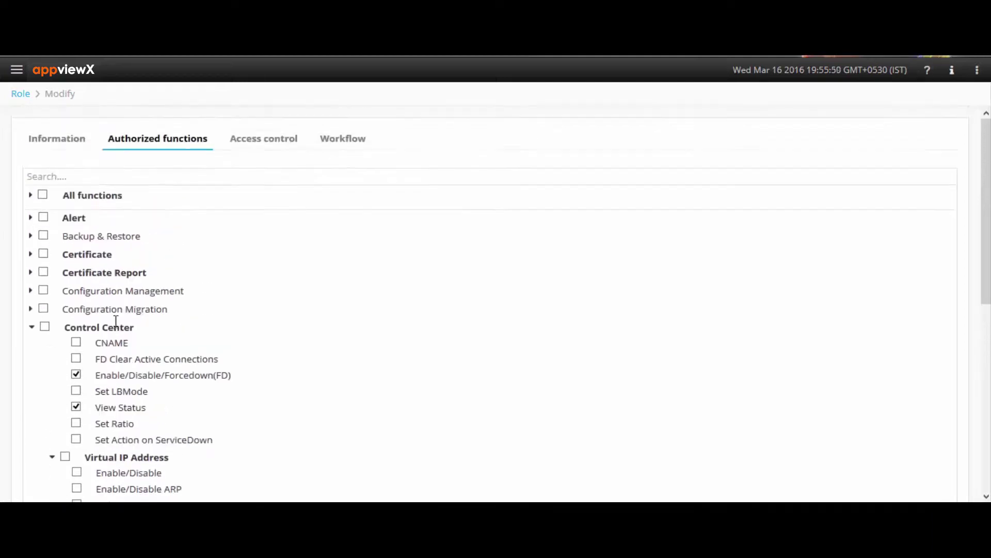
Show the role's Access control Device object assignments with R/W access
left_click(269, 146)
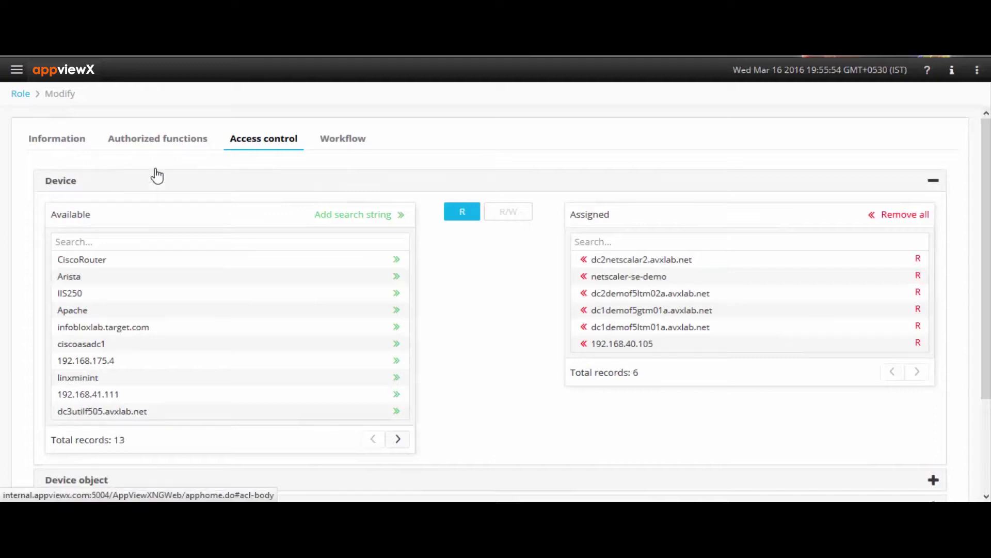
left_click(935, 182)
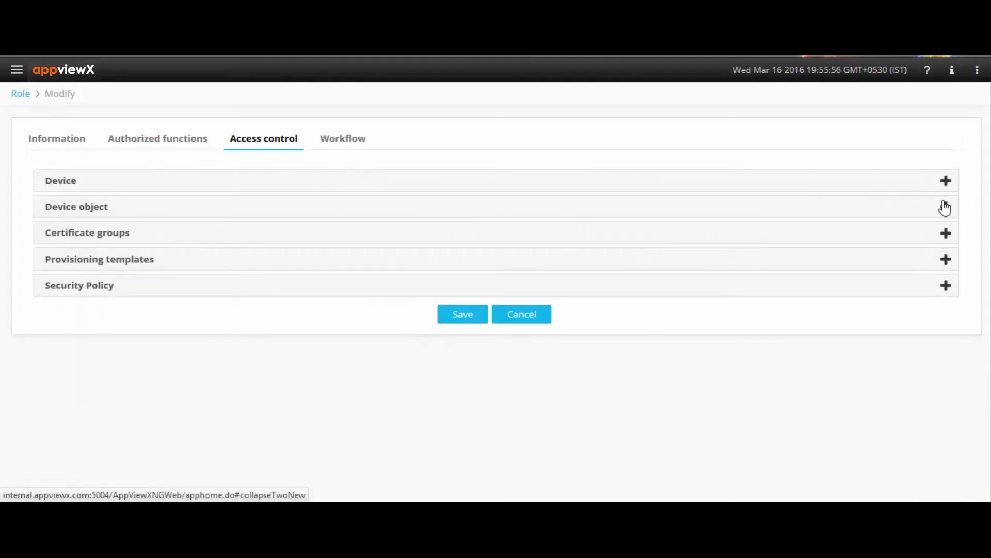
left_click(946, 206)
scroll(795, 255, "down", 1)
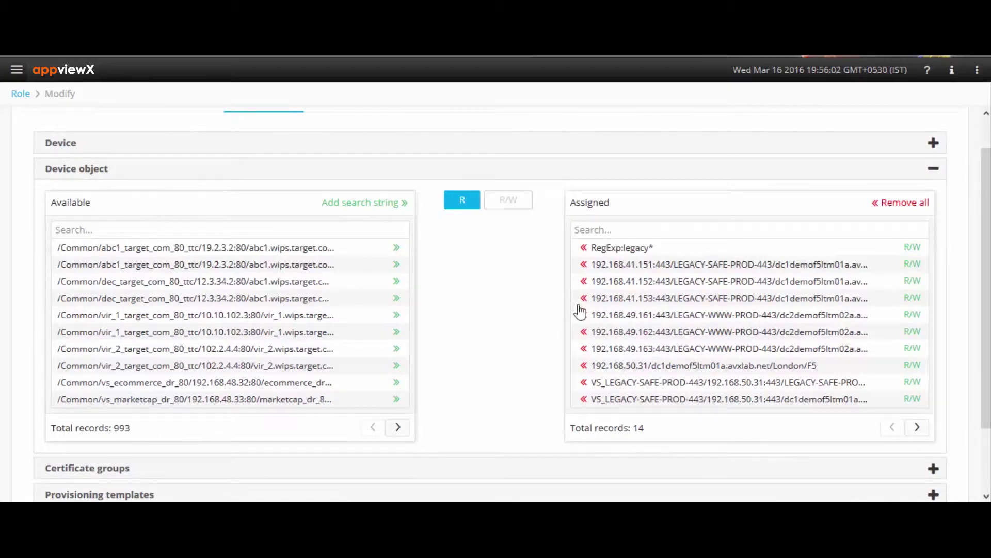
Go to the certificate inventory
left_click(11, 70)
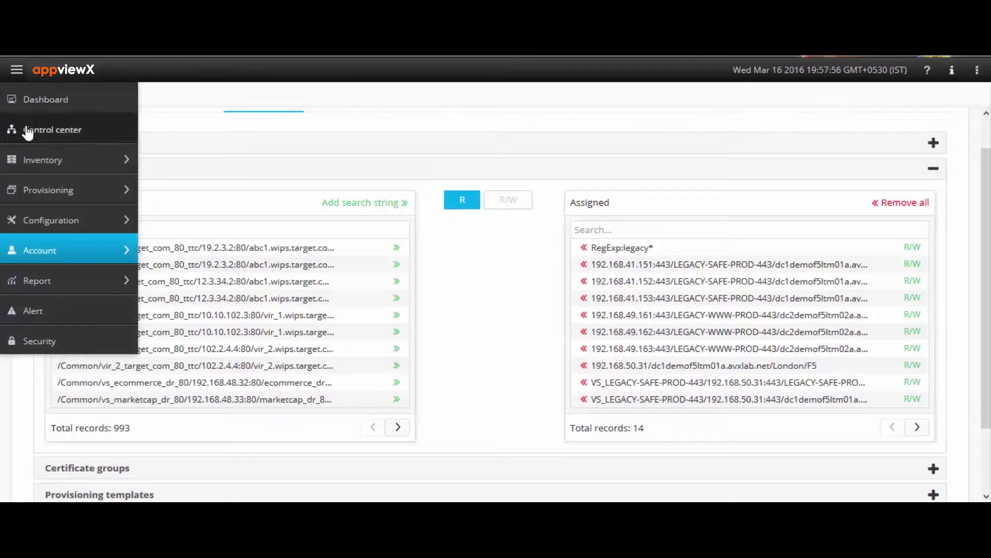
mouse_move(44, 160)
left_click(210, 192)
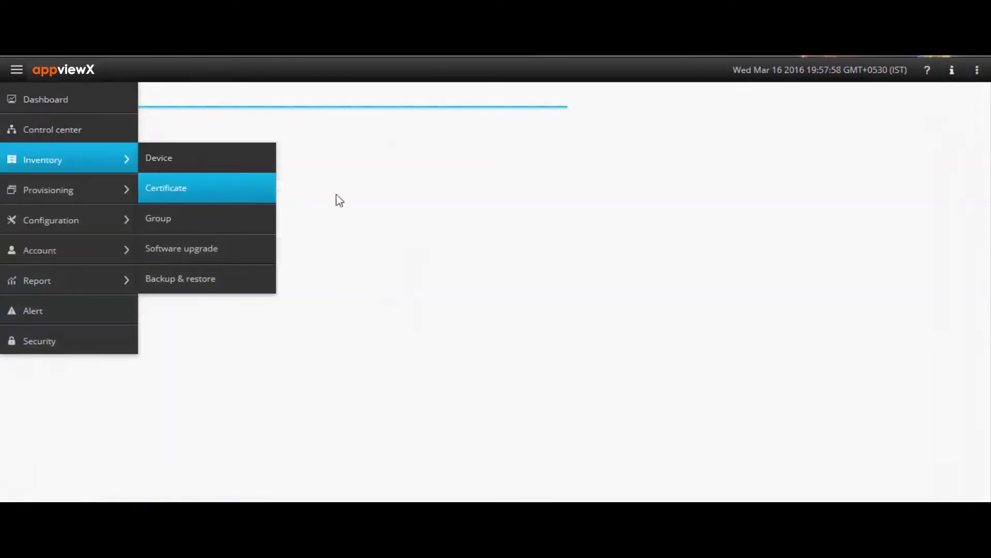
scroll(479, 237, "down", 3)
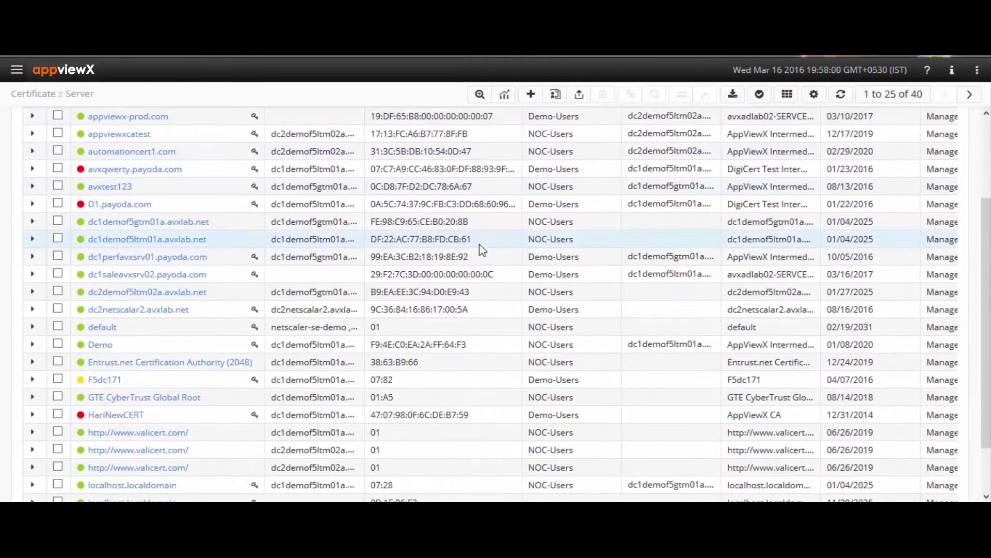
scroll(483, 251, "up", 3)
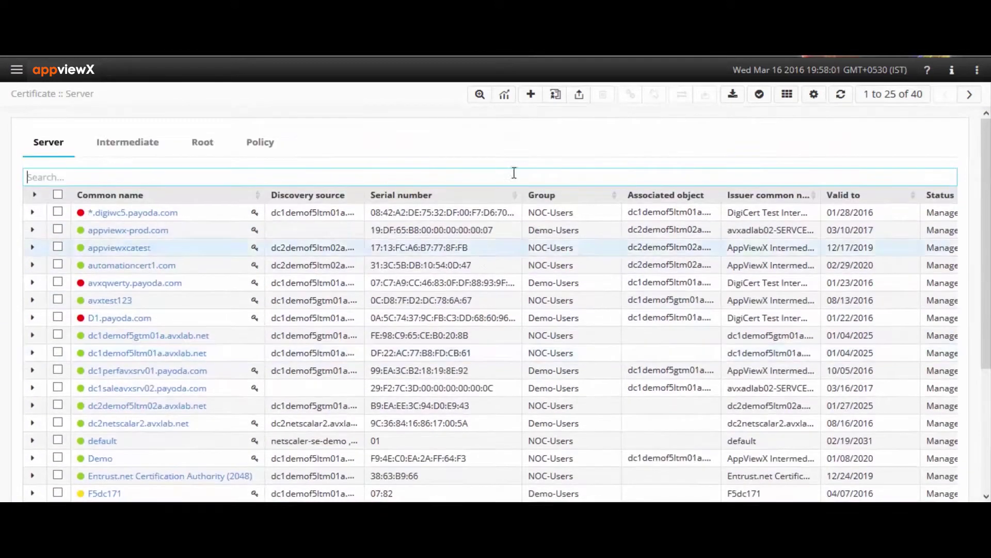
Try the IP range, Subnet and URL discovery options, ending on Managed devices
left_click(480, 94)
left_click(39, 149)
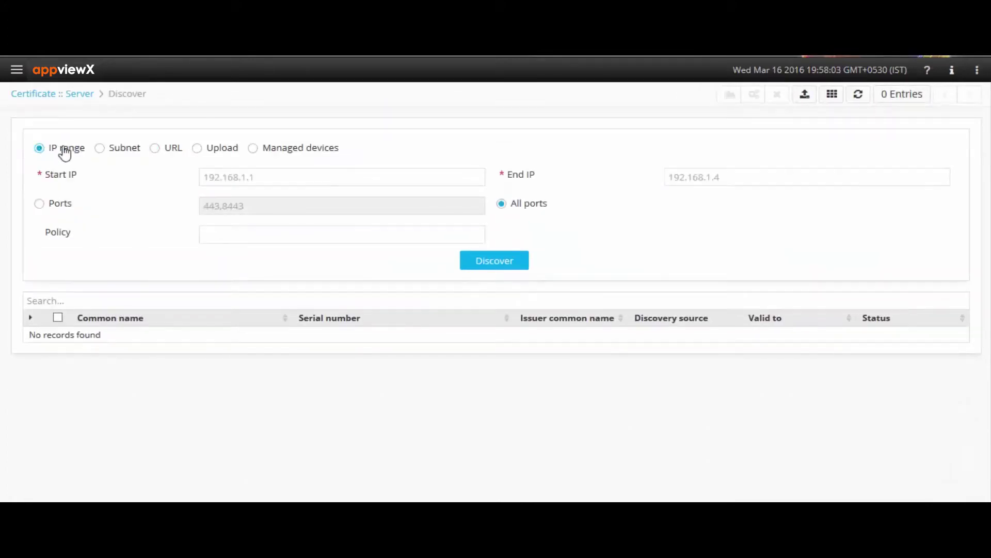
left_click(100, 149)
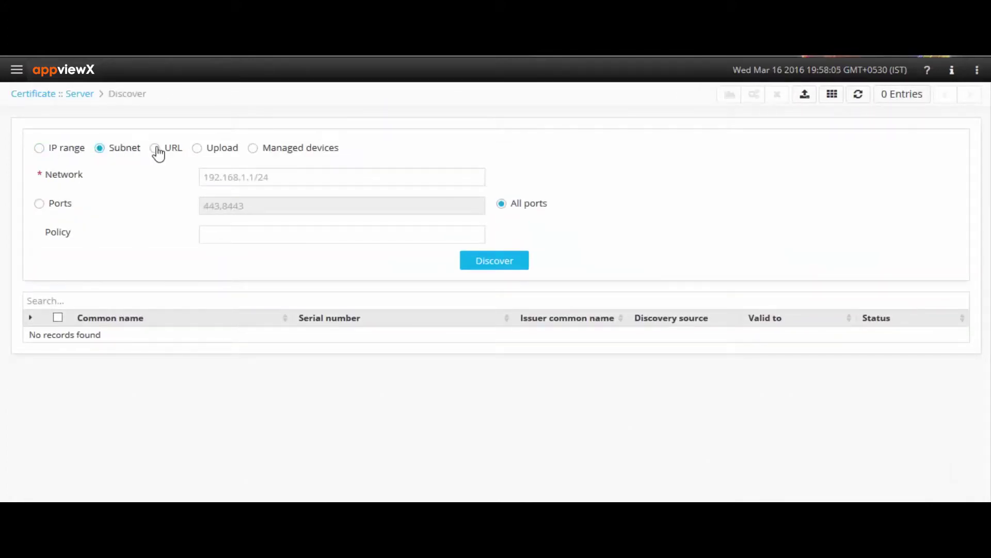
left_click(156, 149)
left_click(253, 150)
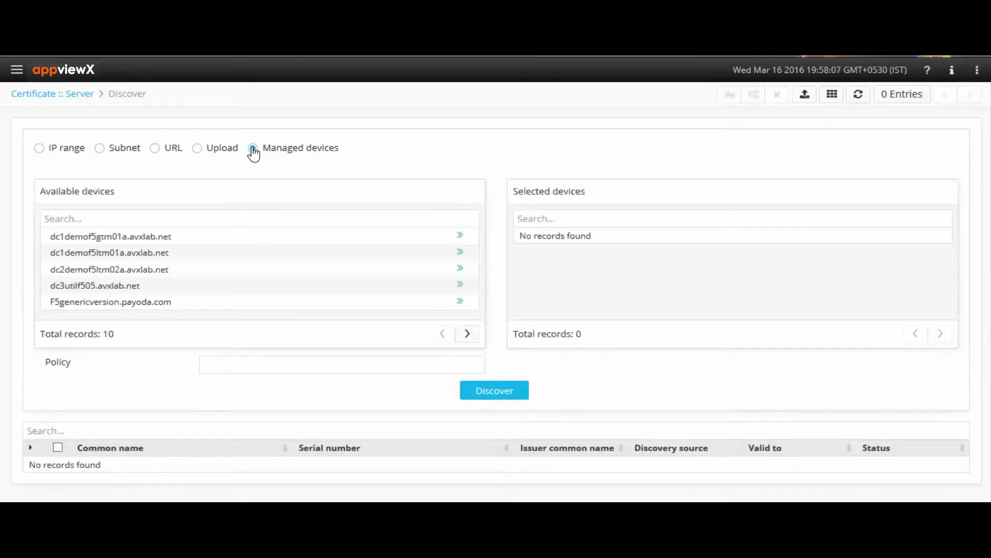
Back on the Server certificate list, show page two (entries 26–50 of 182) and try the search box
left_click(81, 95)
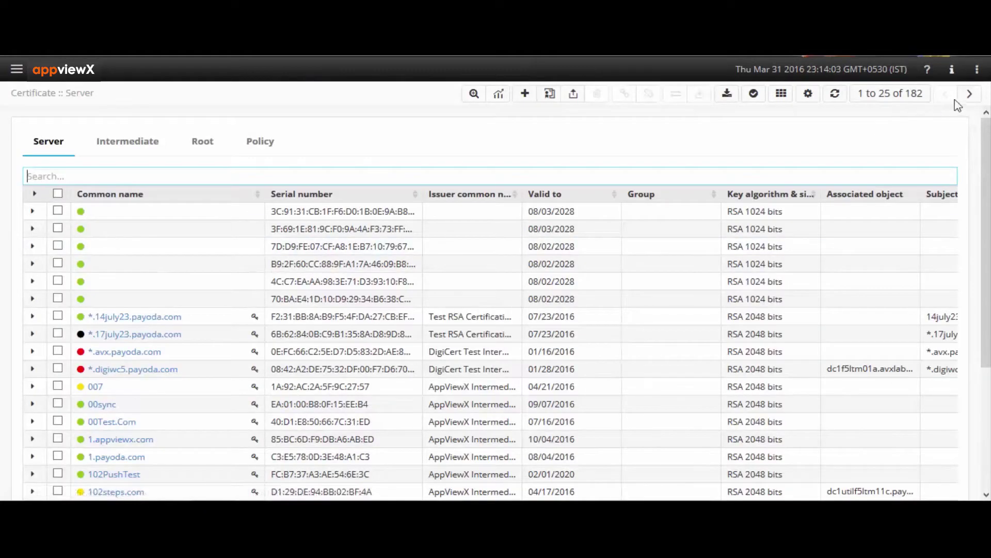
left_click(968, 99)
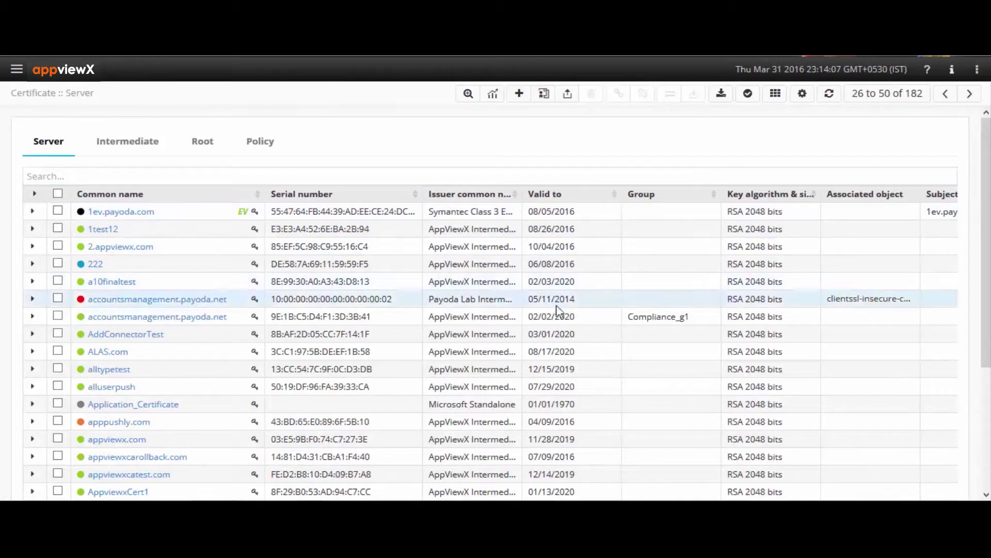
left_click(251, 174)
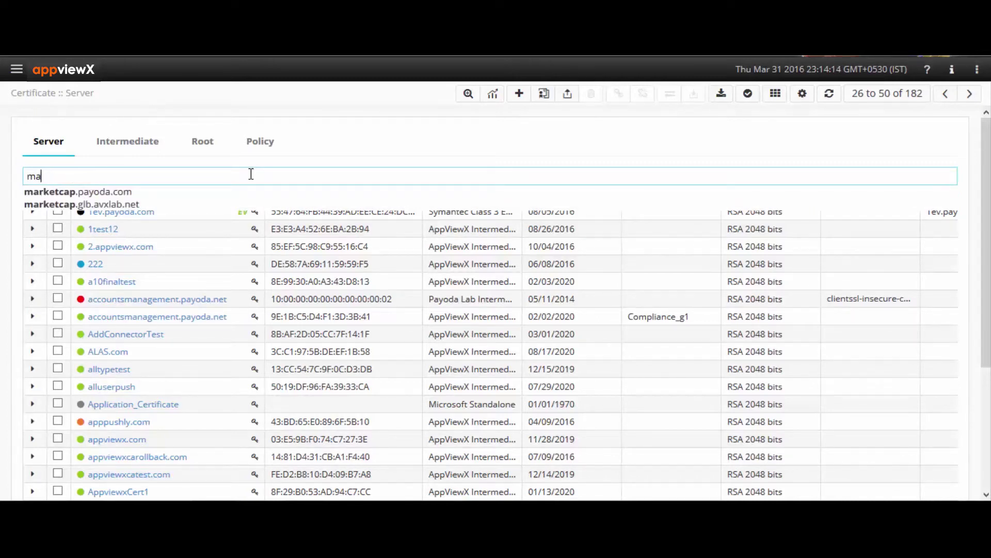
key("Return")
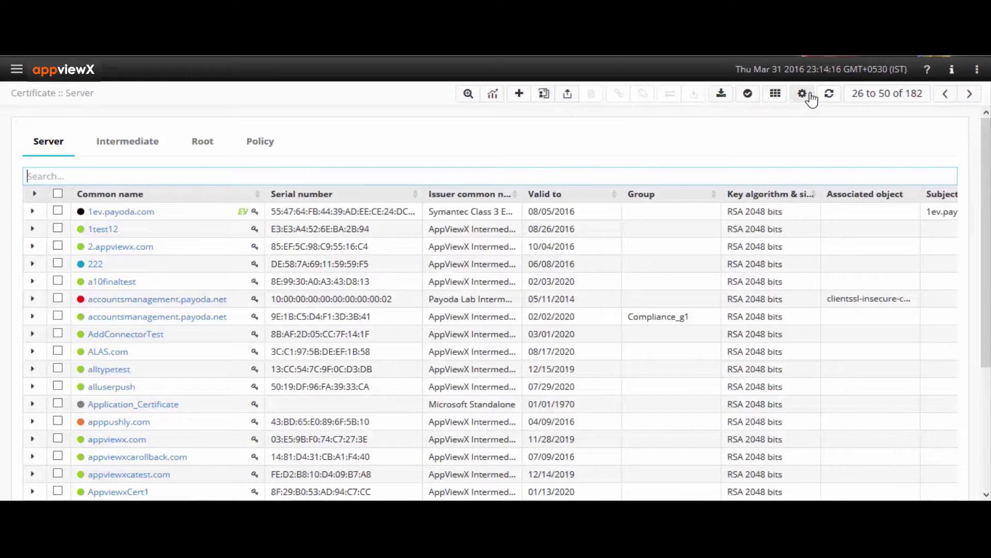
Review the certificate authority settings, expanding and collapsing the AppViewX and Verisign CA panels
left_click(803, 95)
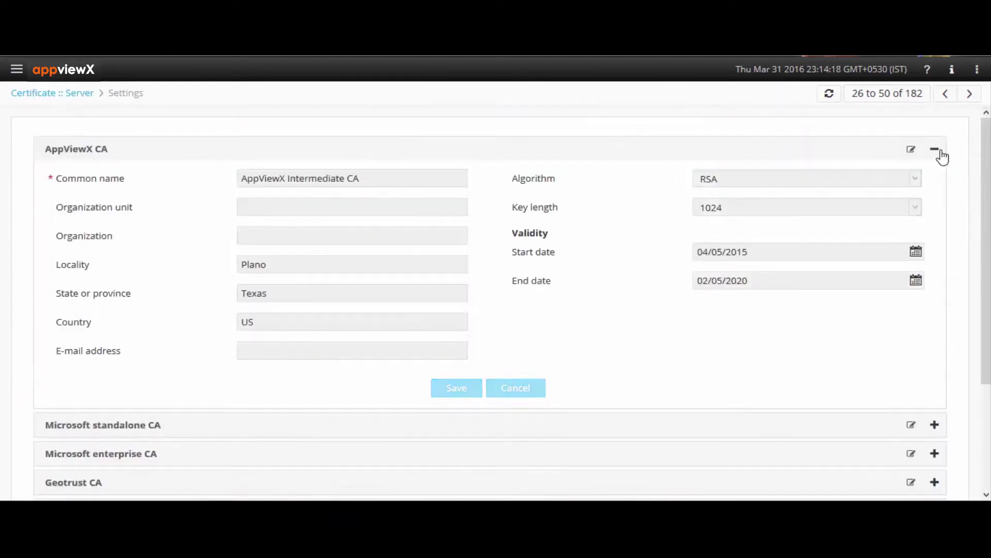
left_click(940, 154)
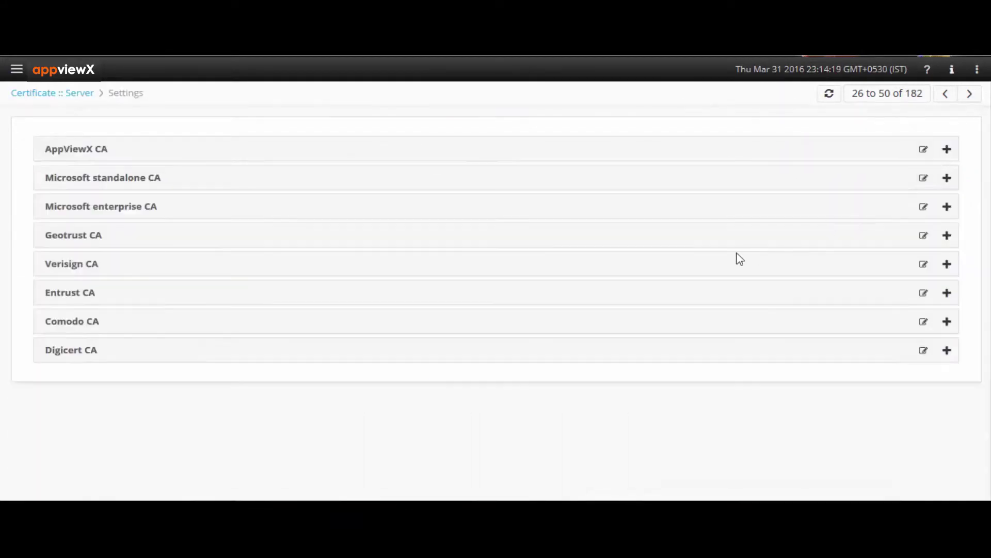
left_click(947, 265)
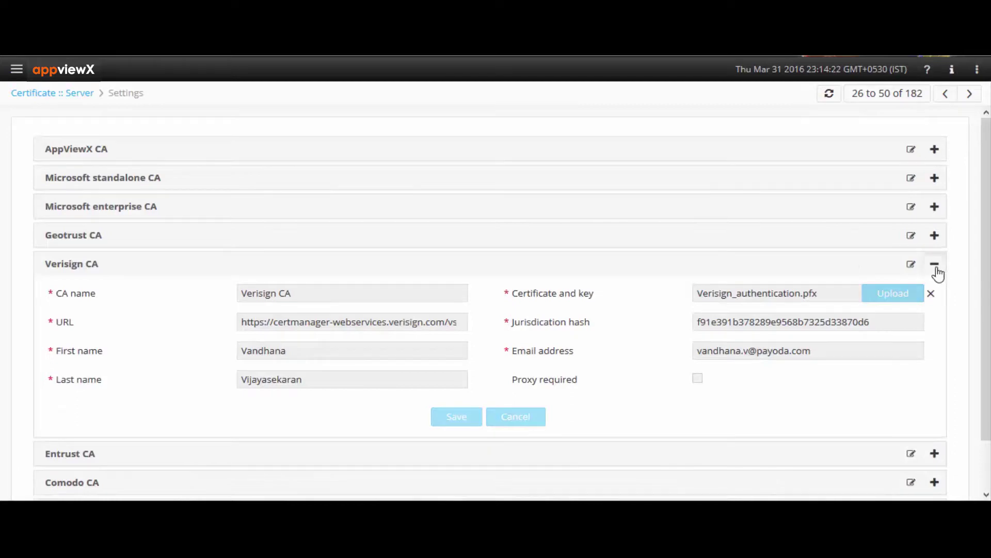
left_click(938, 268)
From the Server certificate list, start a new certificate with Renew automatically switched on
left_click(93, 95)
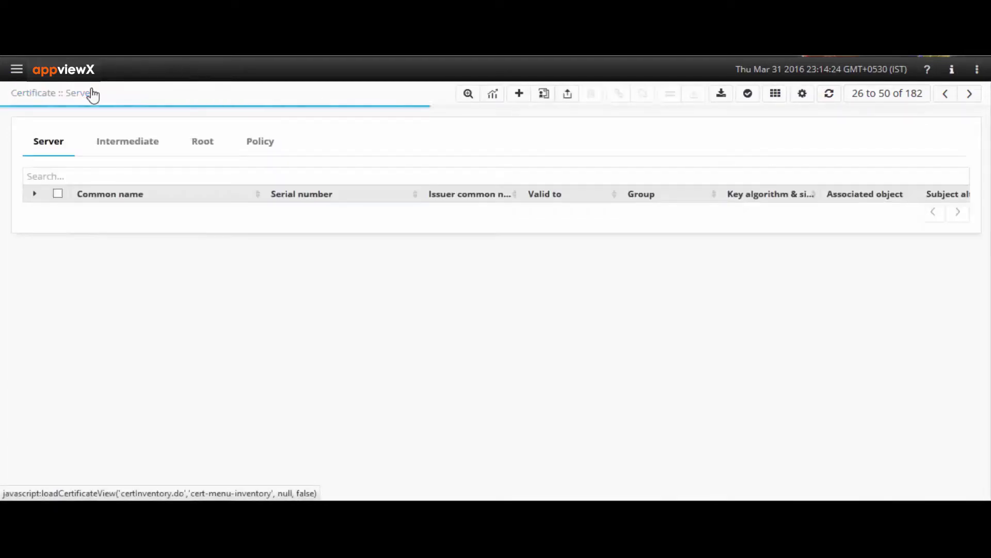
left_click(521, 94)
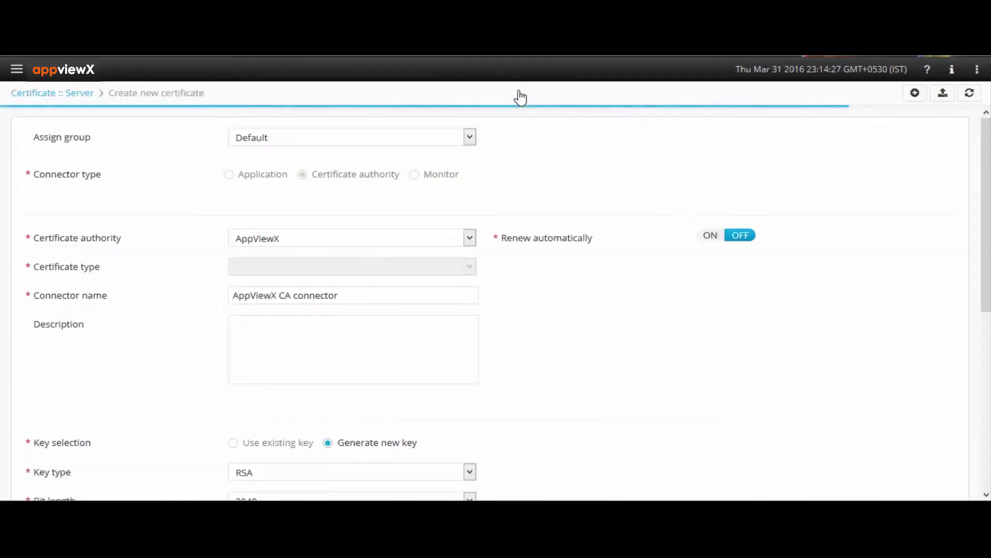
left_click(714, 238)
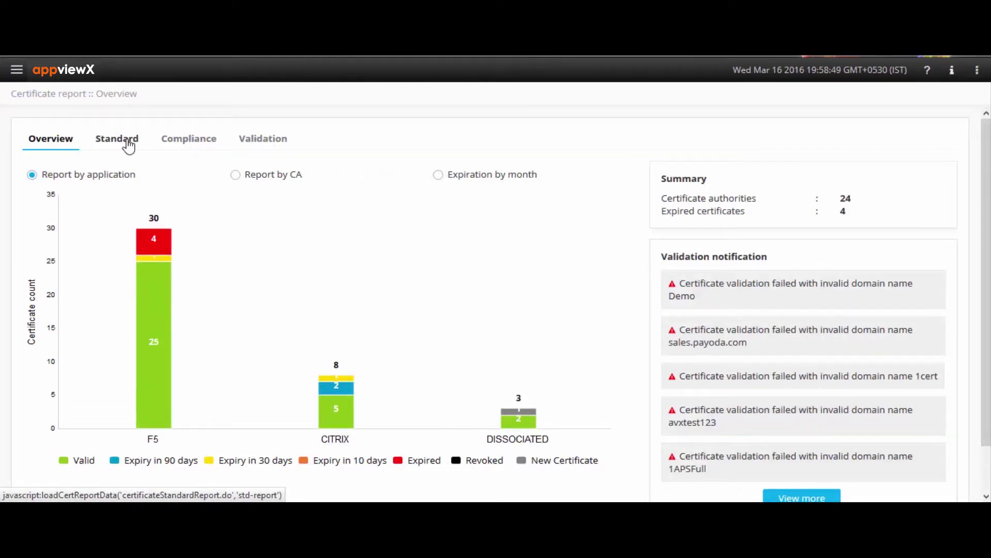
Open the Standard certificate reports and try Weekly and Monthly scheduling in their settings
left_click(128, 145)
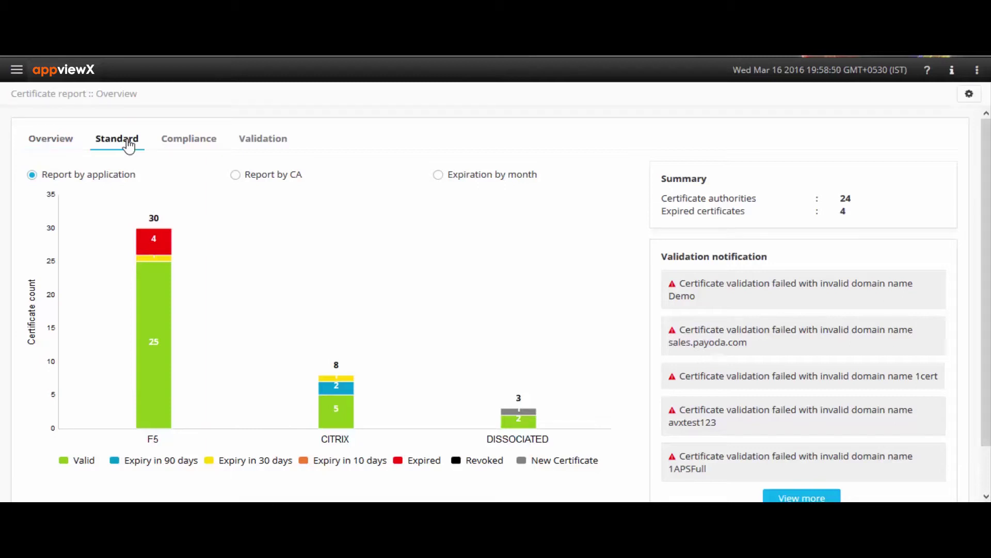
left_click(970, 94)
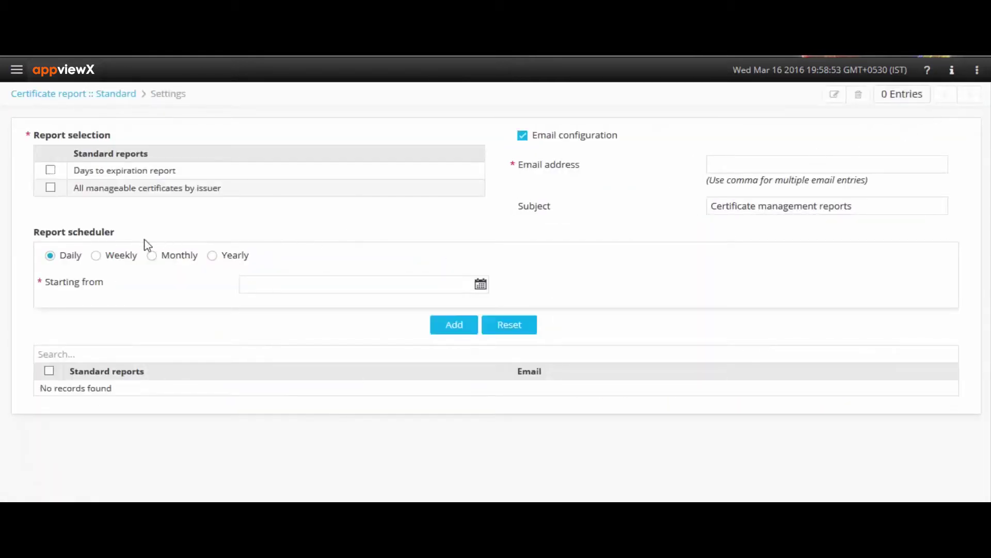
left_click(97, 257)
left_click(157, 257)
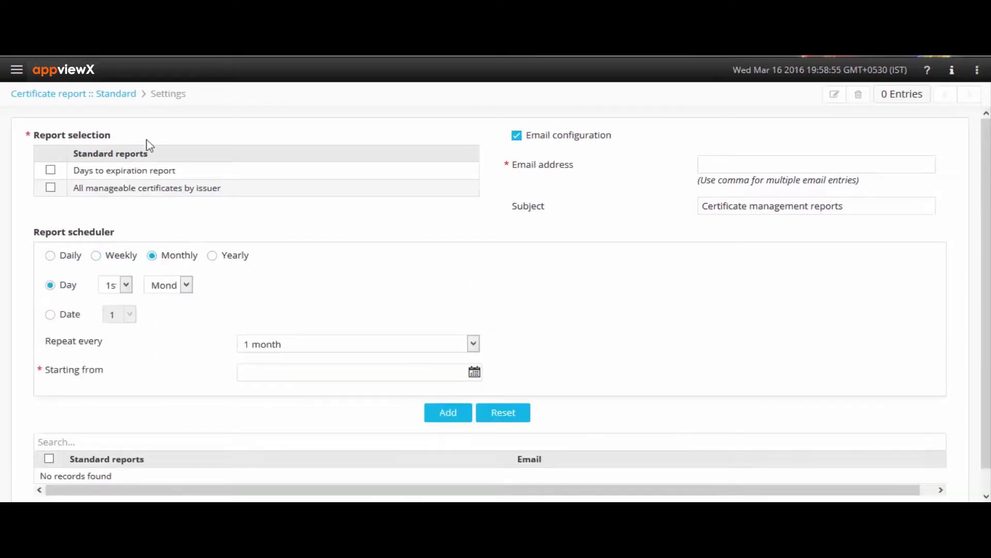
left_click(124, 94)
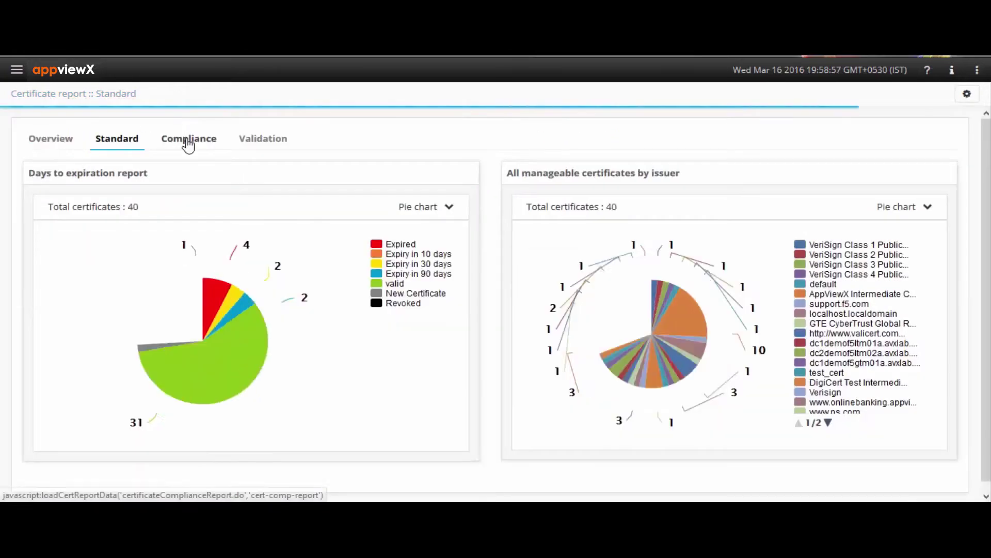
View the Compliance report and inspect GTE CyberTrust Global Root's non-compliance details
left_click(188, 145)
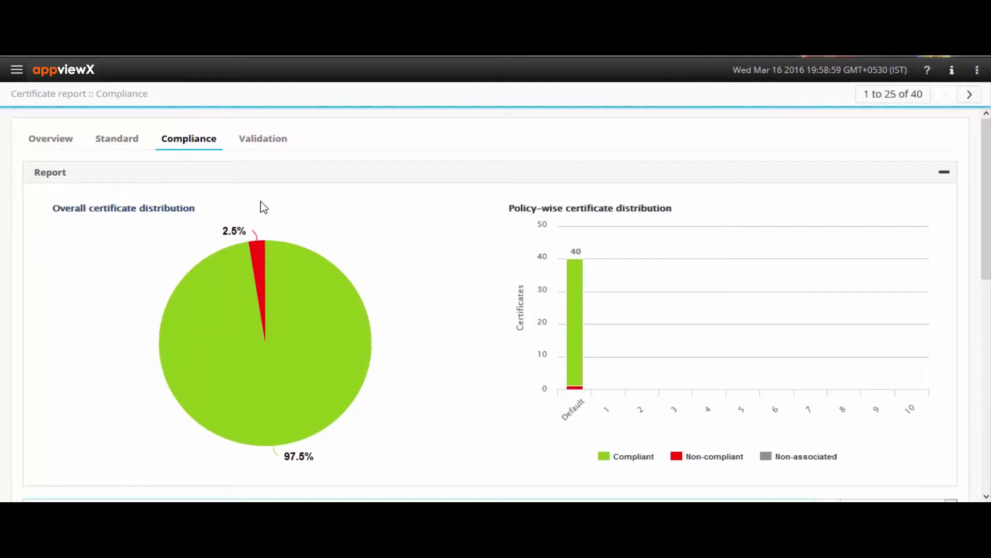
scroll(265, 207, "down", 8)
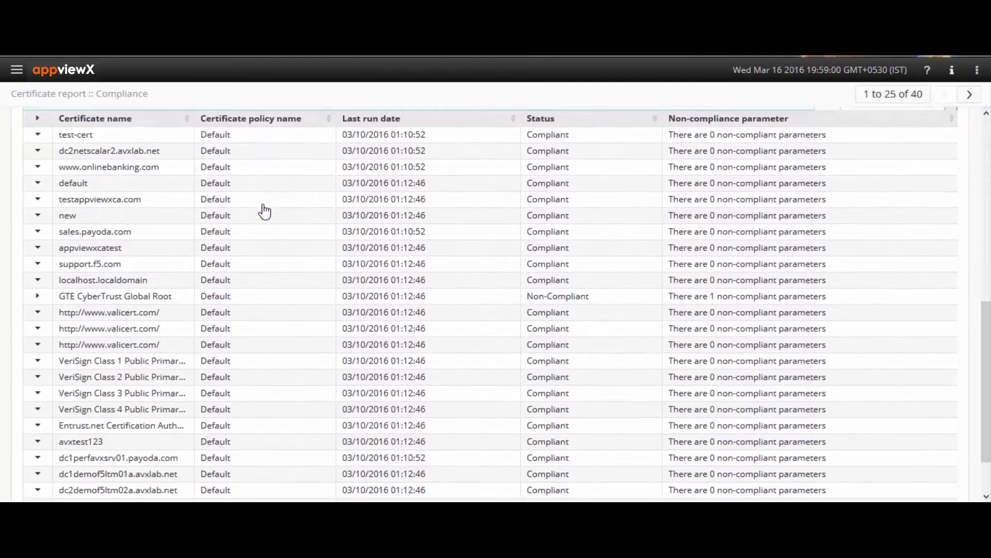
left_click(39, 286)
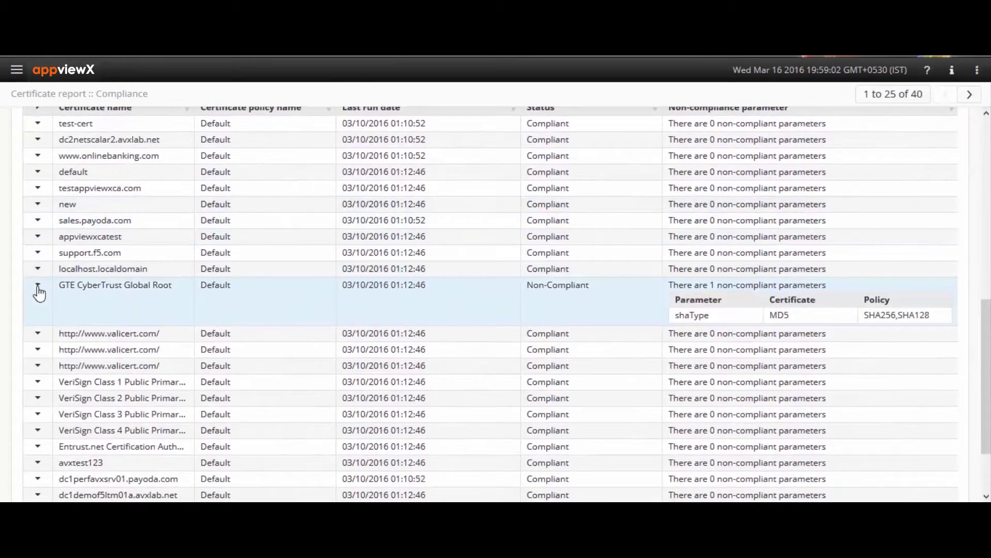
left_click(38, 286)
scroll(37, 291, "down", 1)
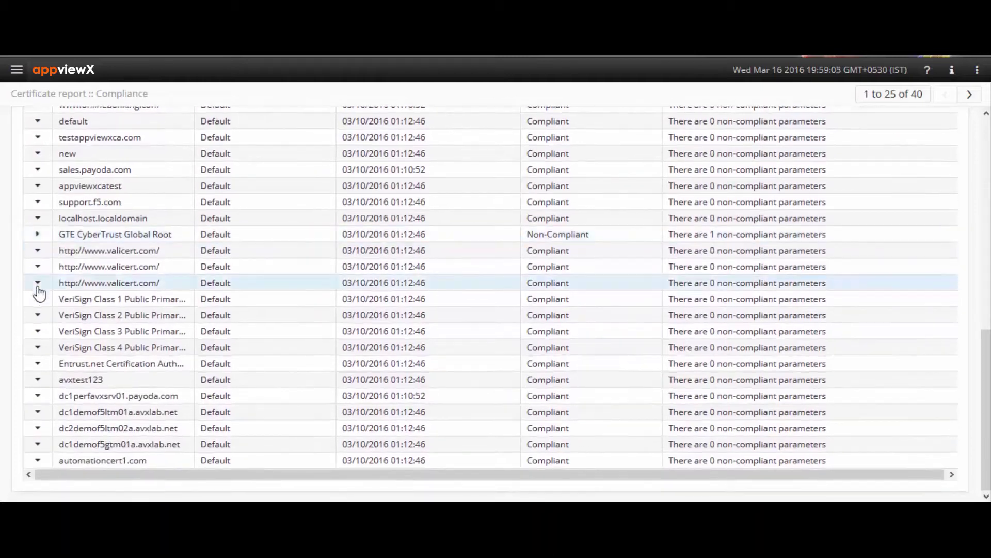
scroll(39, 291, "up", 5)
scroll(41, 292, "up", 3)
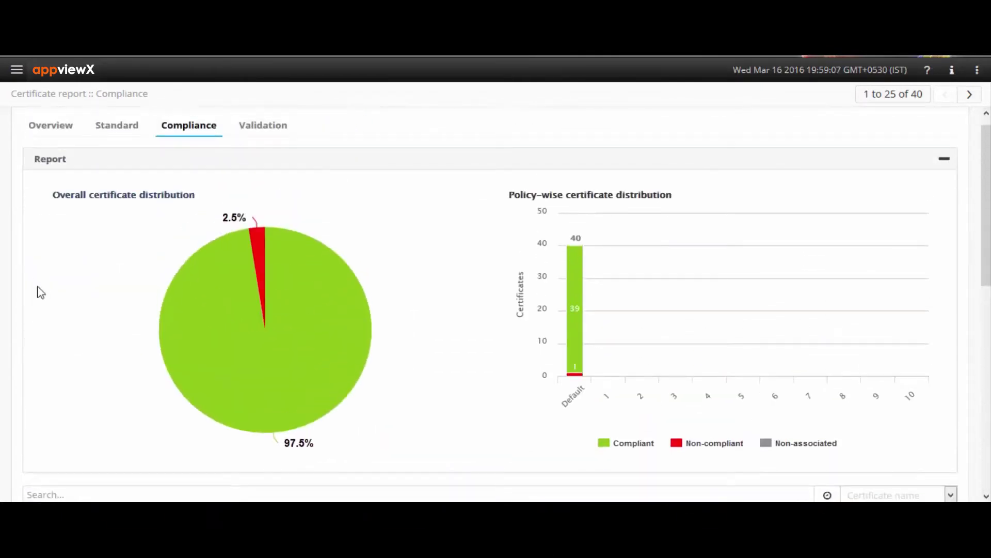
left_click(16, 69)
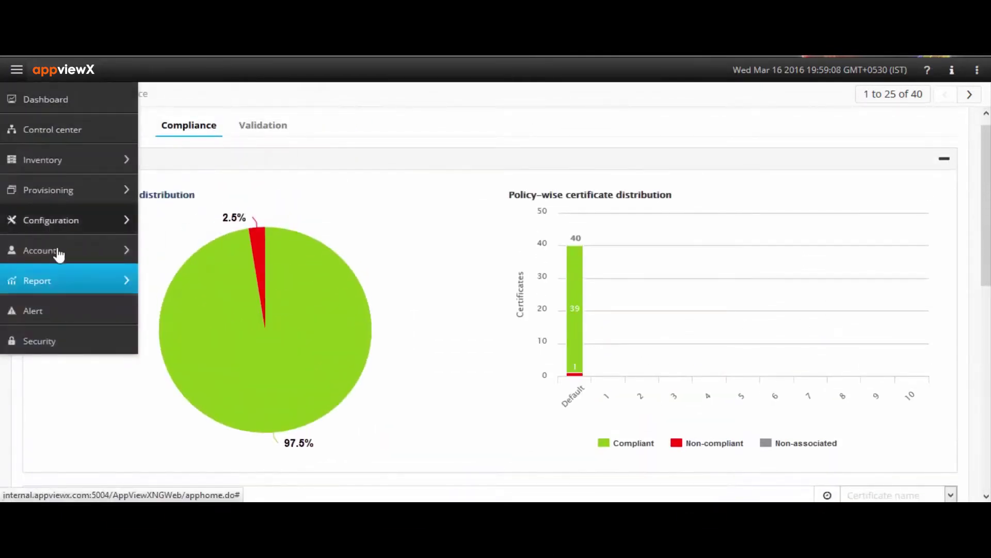
Open Report > Statistics and view the cs_safe custom report with its Safe-PROD and Appviewx-PROD charts
mouse_move(119, 288)
left_click(193, 284)
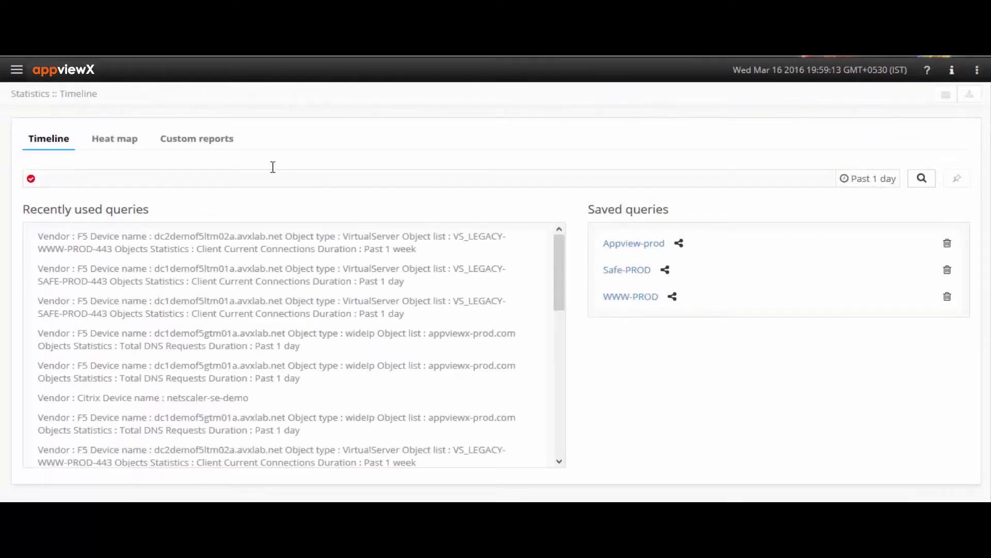
left_click(193, 146)
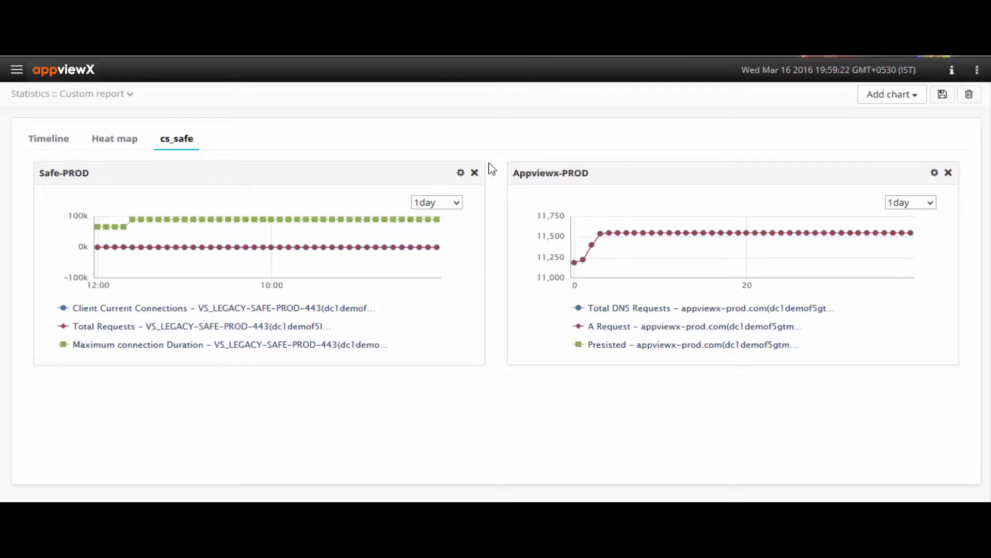
left_click(17, 69)
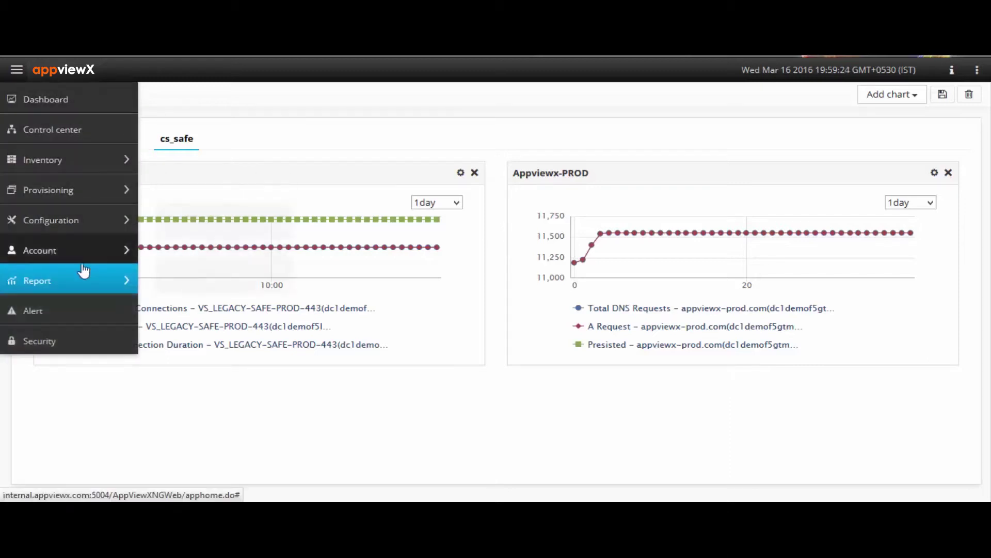
mouse_move(82, 280)
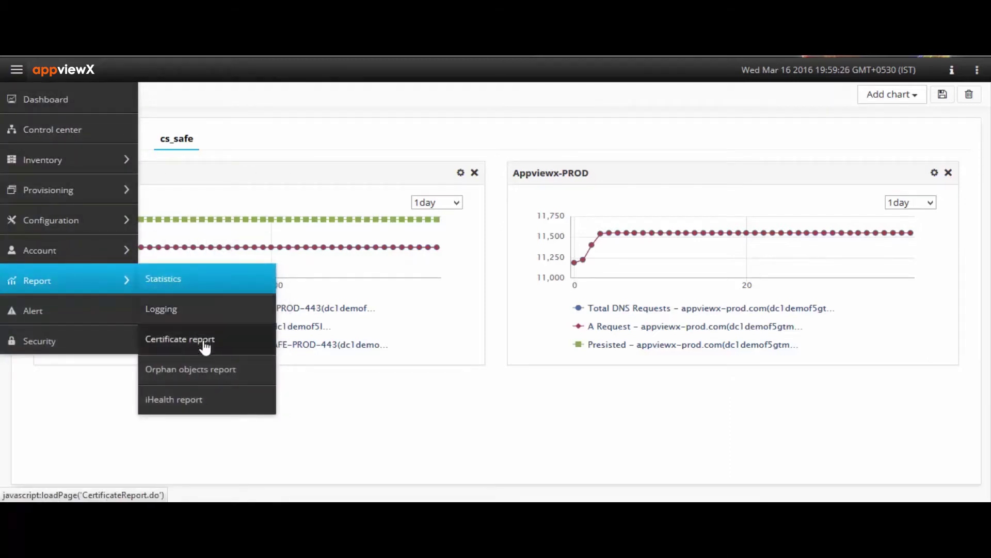
Open the Orphan objects report and scroll through it
left_click(209, 370)
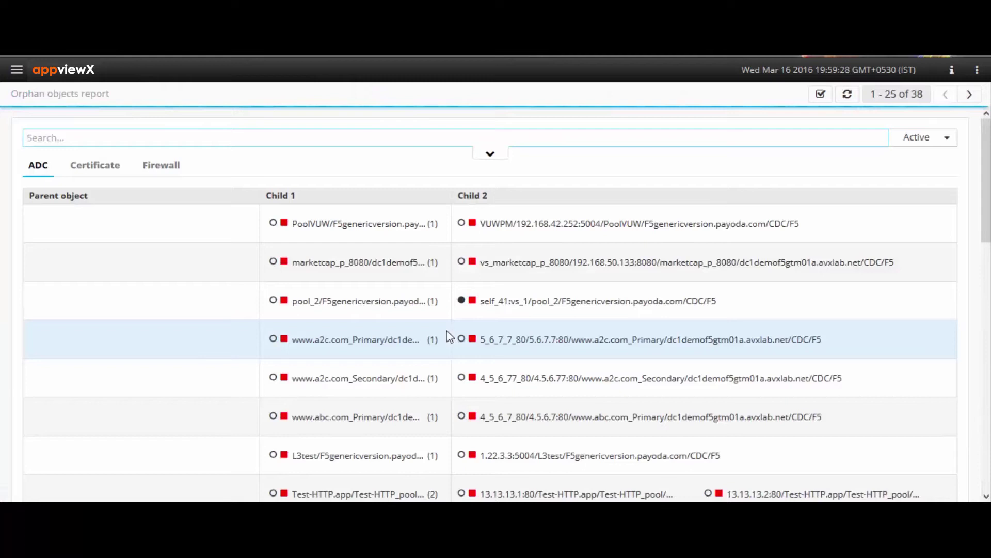
scroll(447, 336, "down", 1)
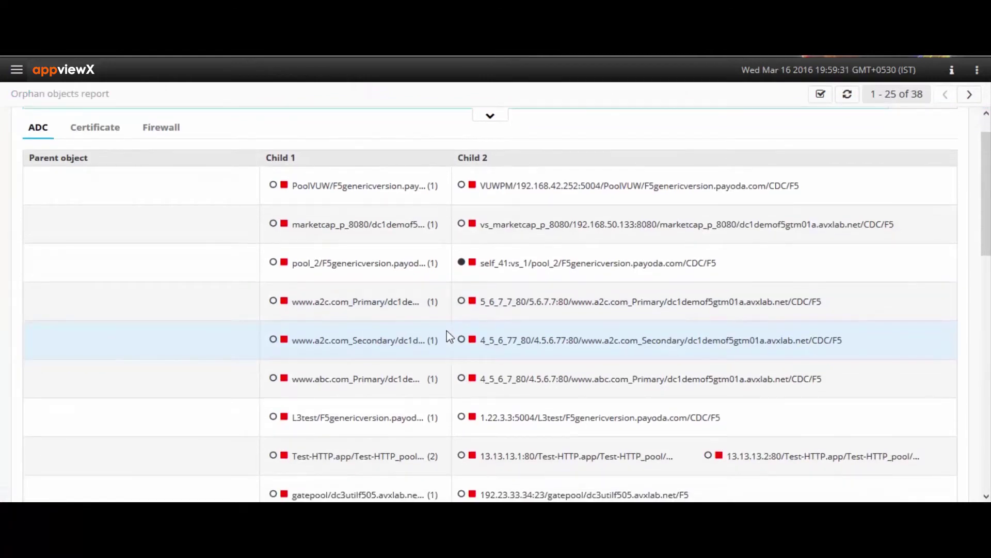
scroll(448, 336, "up", 1)
Open the iHealth report for dc2demof5ltm02a.avxlab.net under Health_report and expand its 42 high issues
left_click(17, 69)
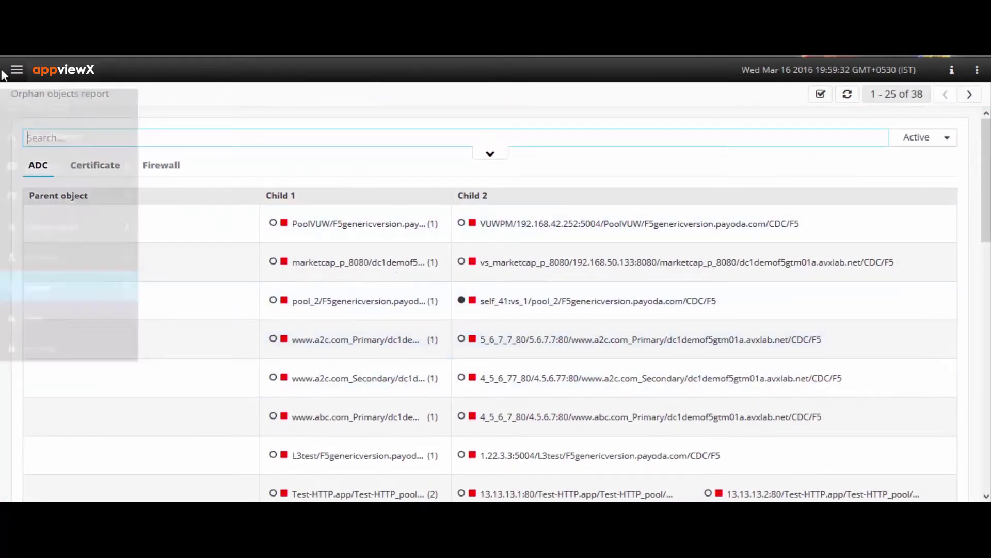
mouse_move(64, 272)
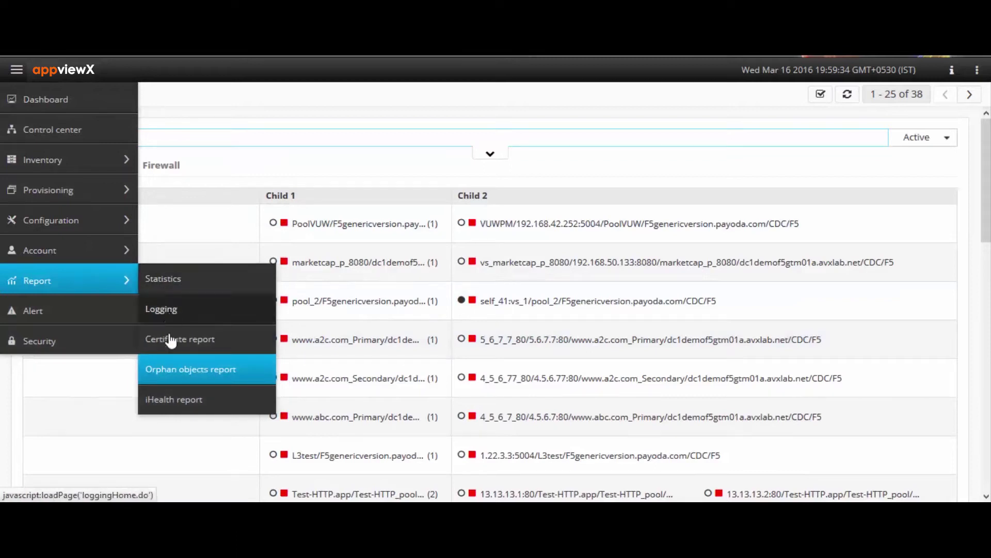
left_click(176, 408)
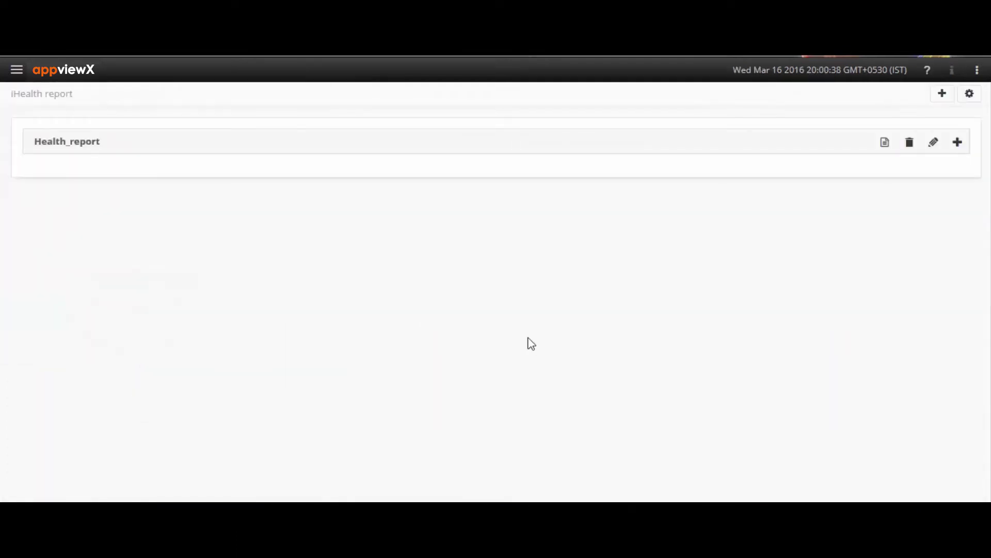
left_click(957, 145)
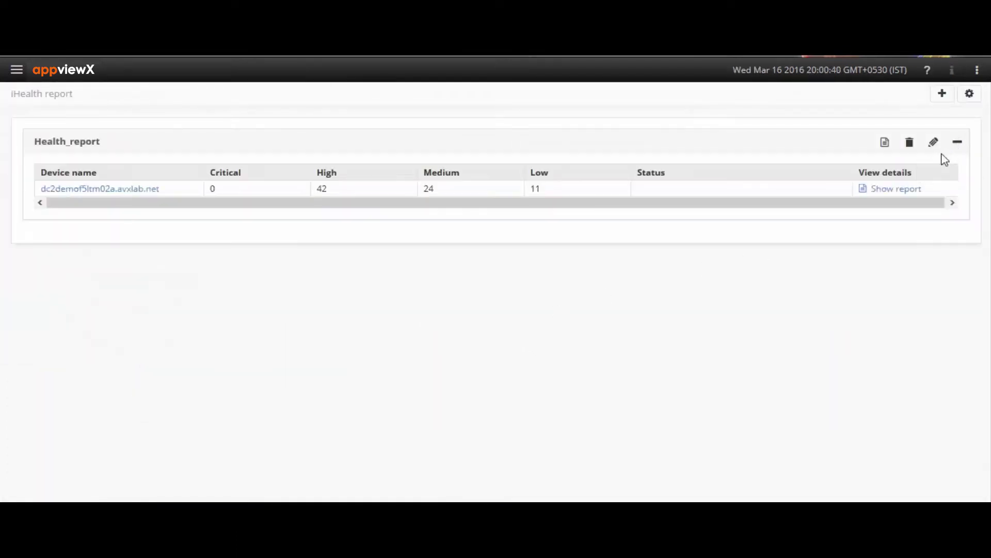
left_click(898, 189)
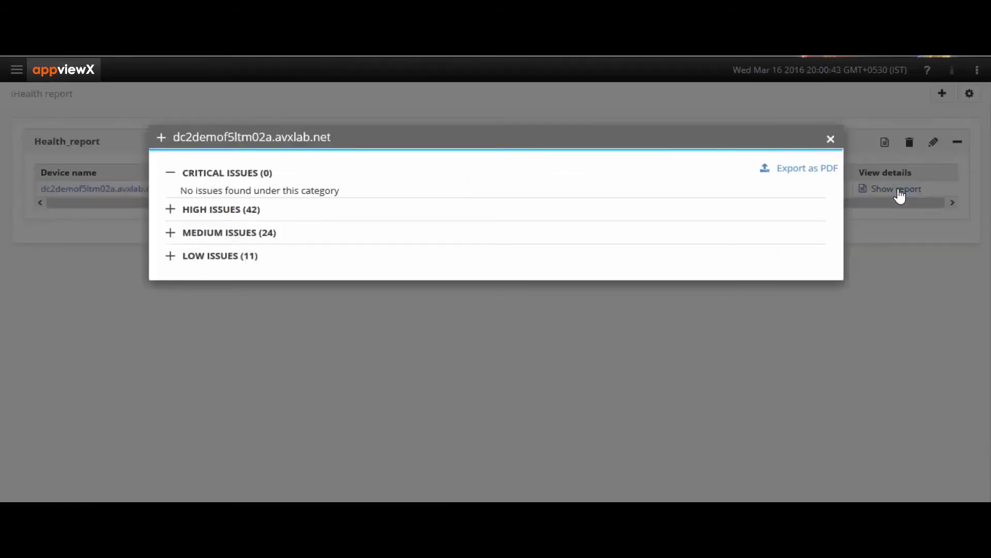
left_click(172, 214)
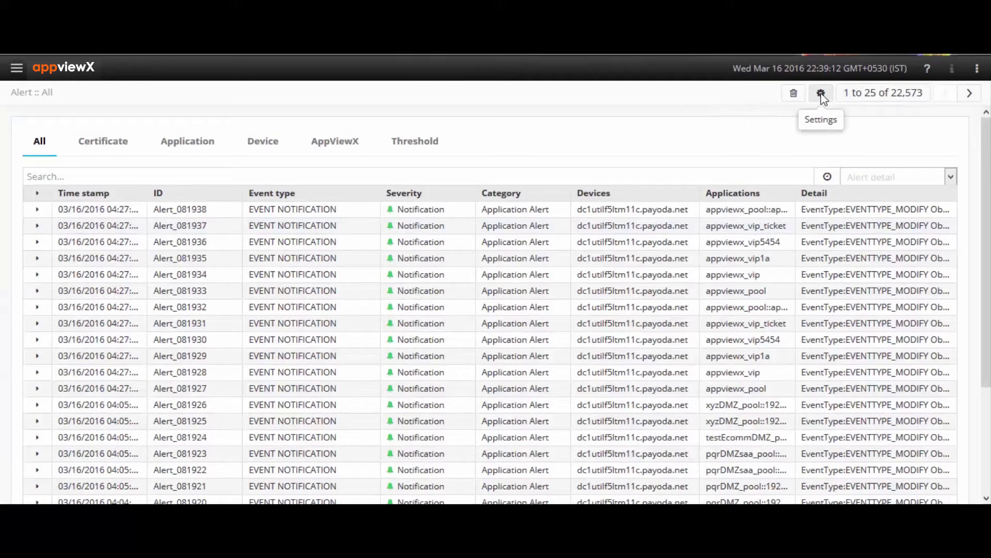
In the Threshold alert settings, set Vendor to F5 and Object type to VirtualServer
left_click(821, 94)
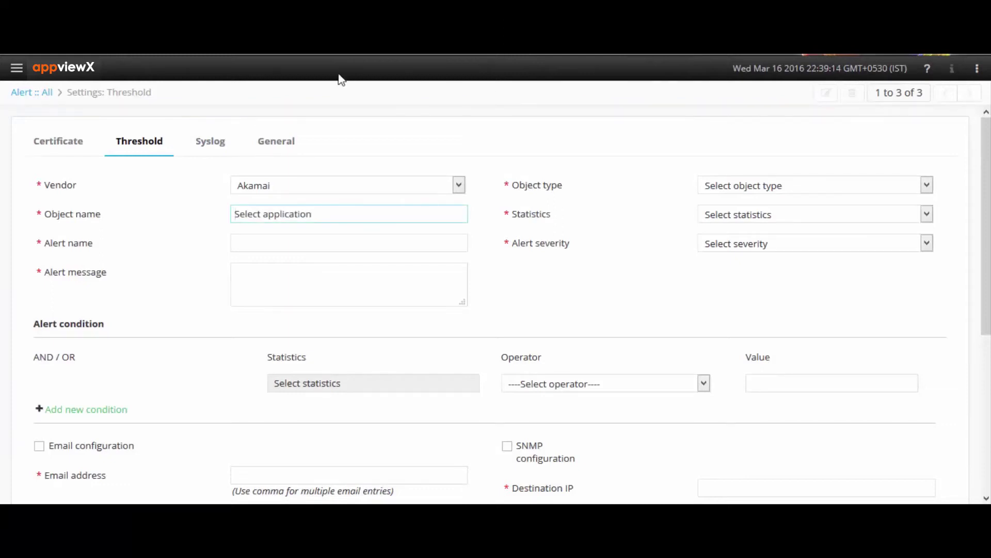
left_click(459, 185)
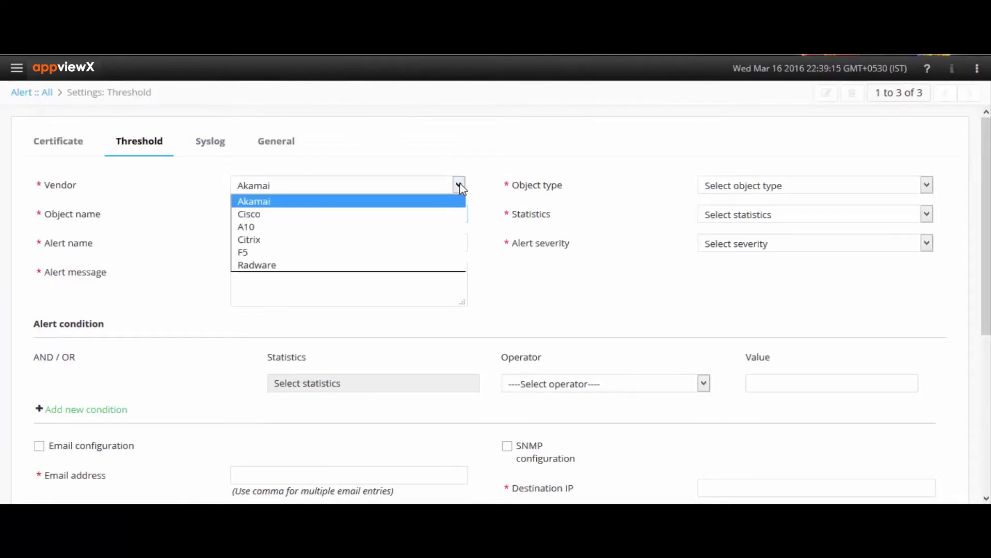
left_click(433, 253)
left_click(809, 191)
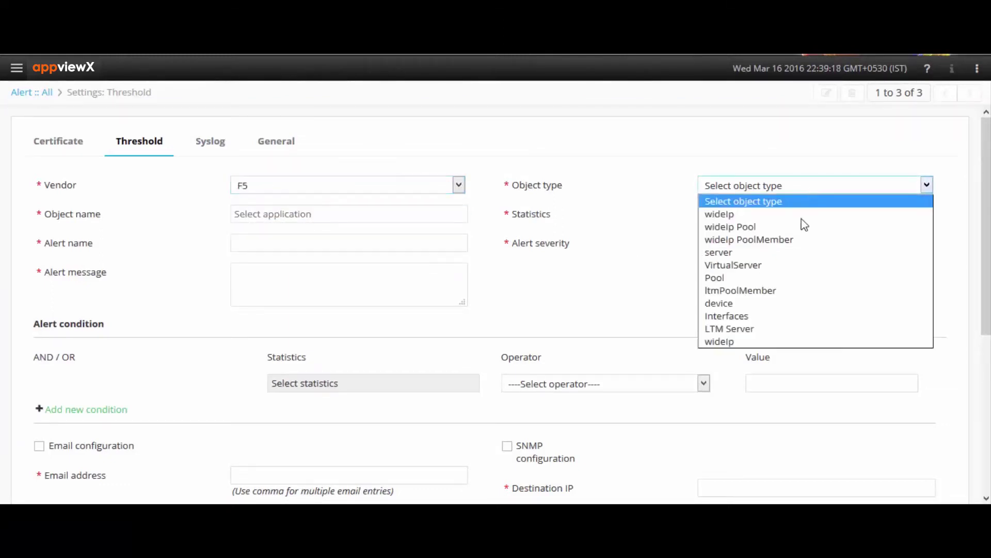
left_click(780, 266)
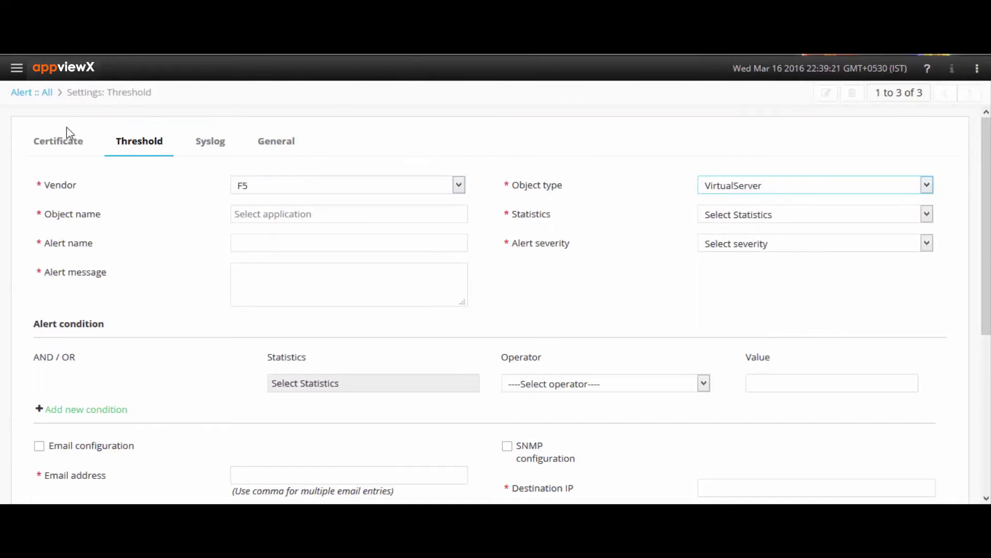
Check the Certificate alert event types without changing them, then open the Syslog alert form
left_click(65, 144)
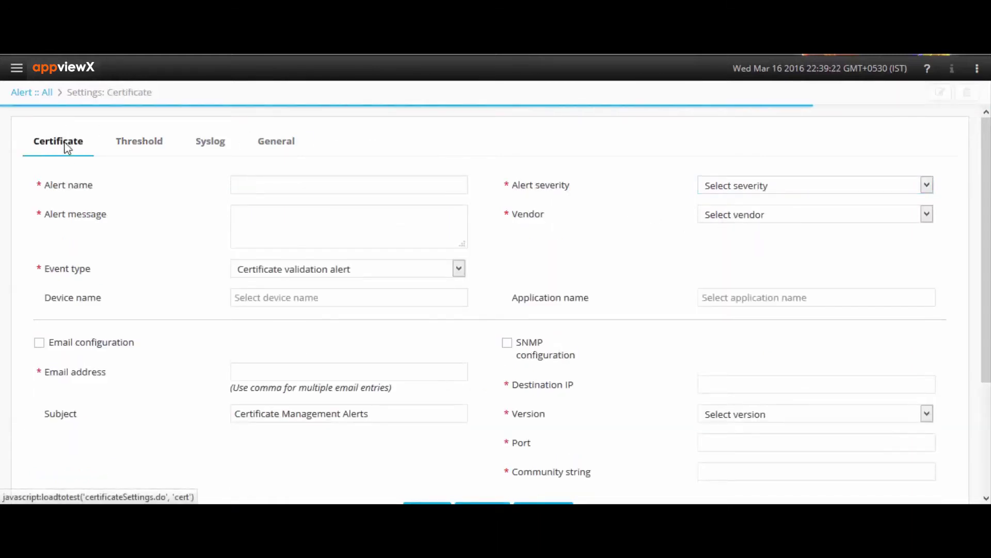
left_click(459, 269)
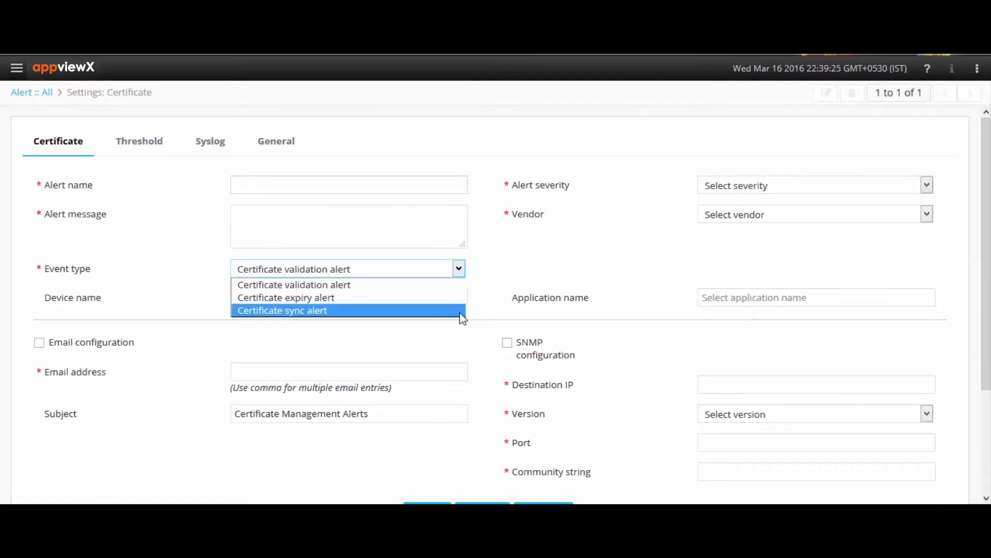
left_click(216, 153)
left_click(212, 145)
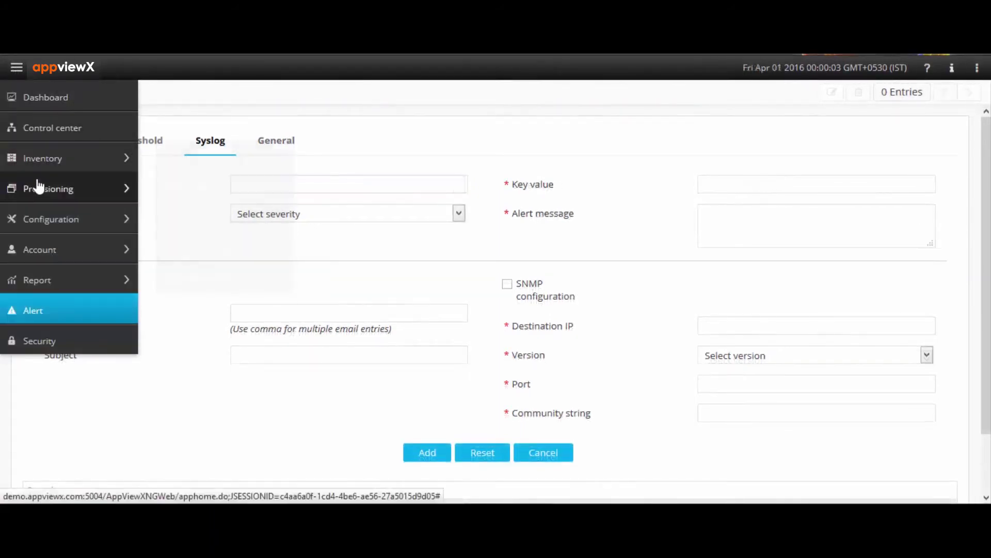
Open Create VIP Sample Template from the provisioning templates and scroll through its nine fields and getDeviceList script
mouse_move(95, 188)
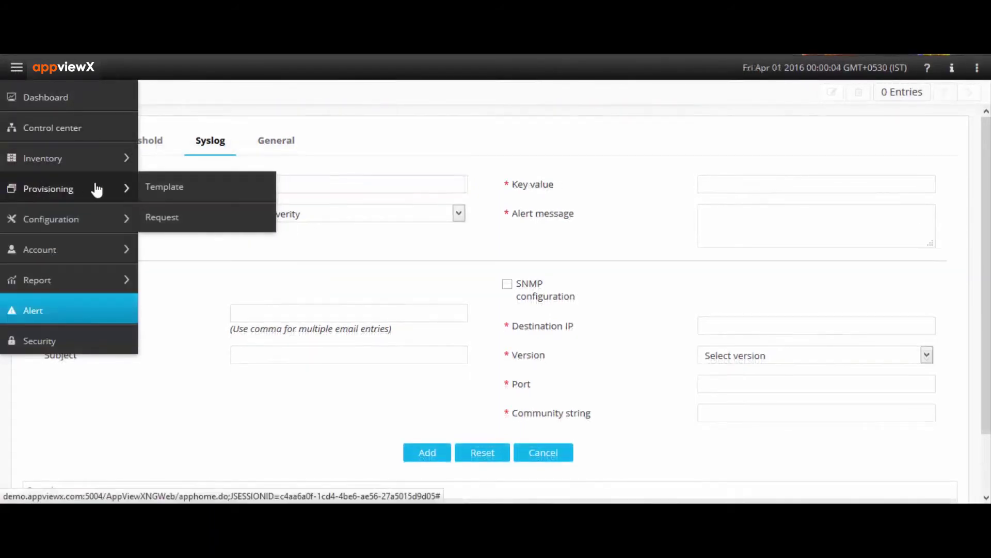
left_click(183, 196)
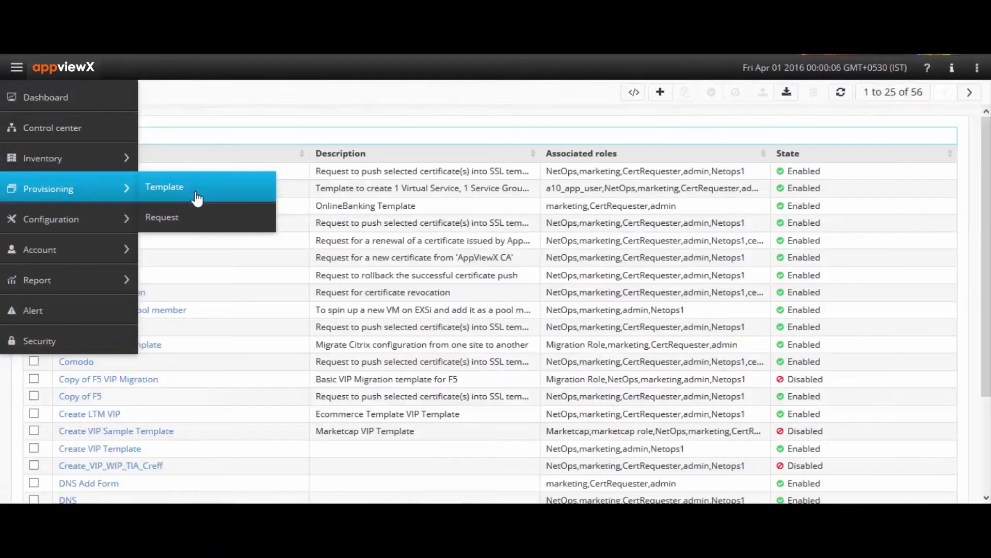
scroll(354, 239, "down", 1)
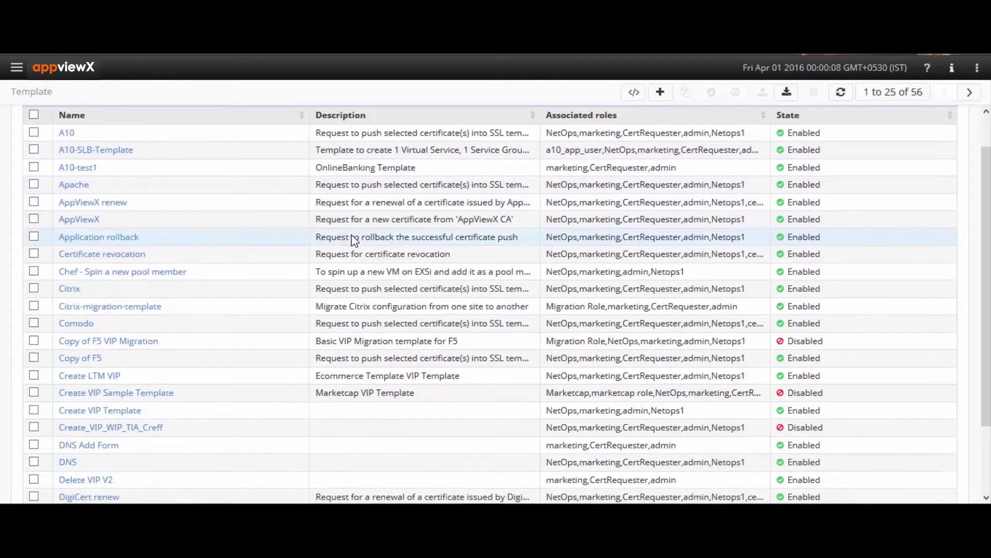
left_click(163, 392)
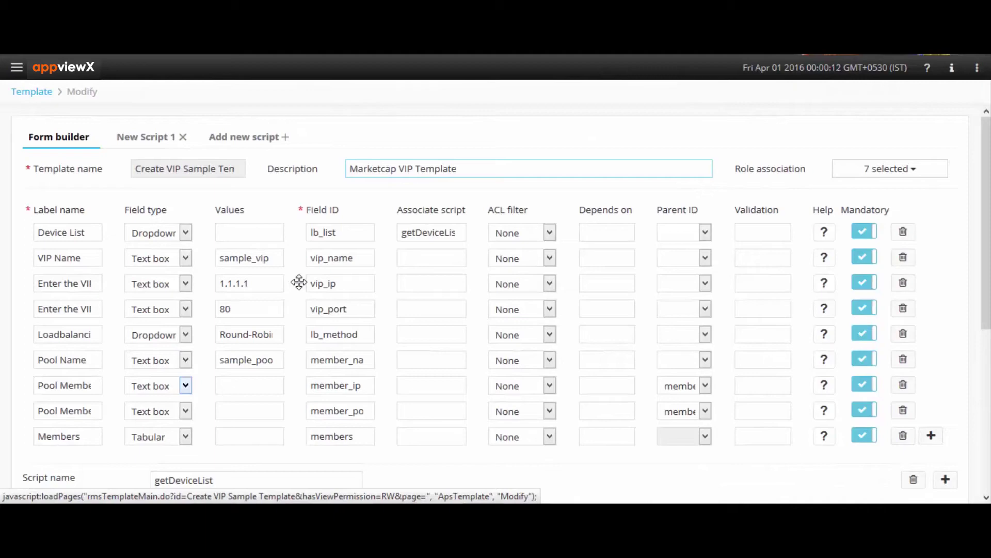
scroll(299, 282, "down", 1)
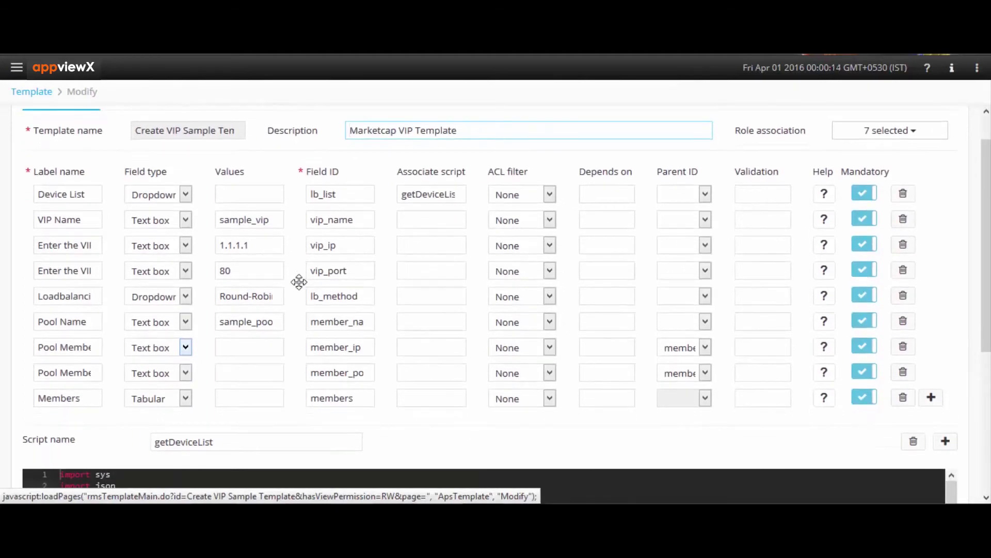
scroll(299, 282, "down", 5)
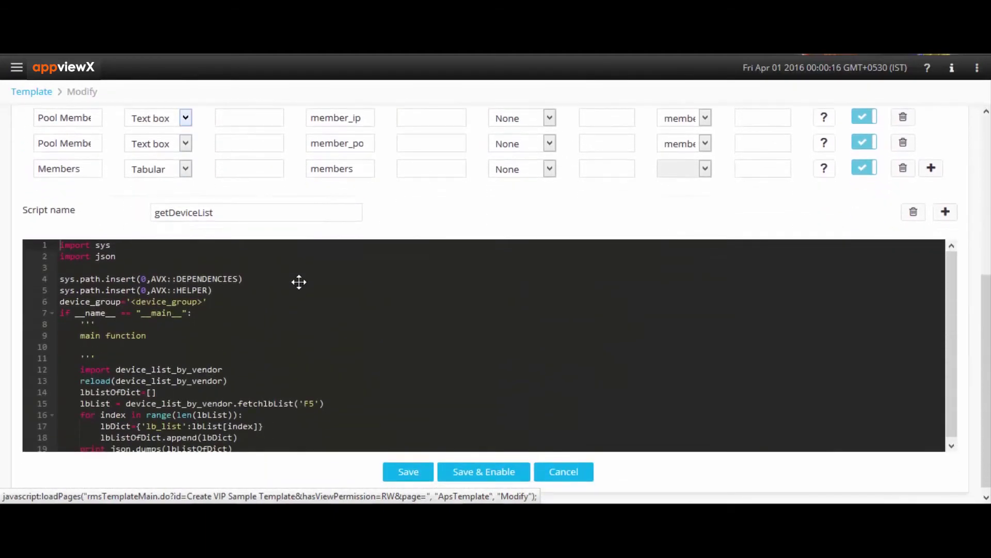
scroll(299, 282, "up", 6)
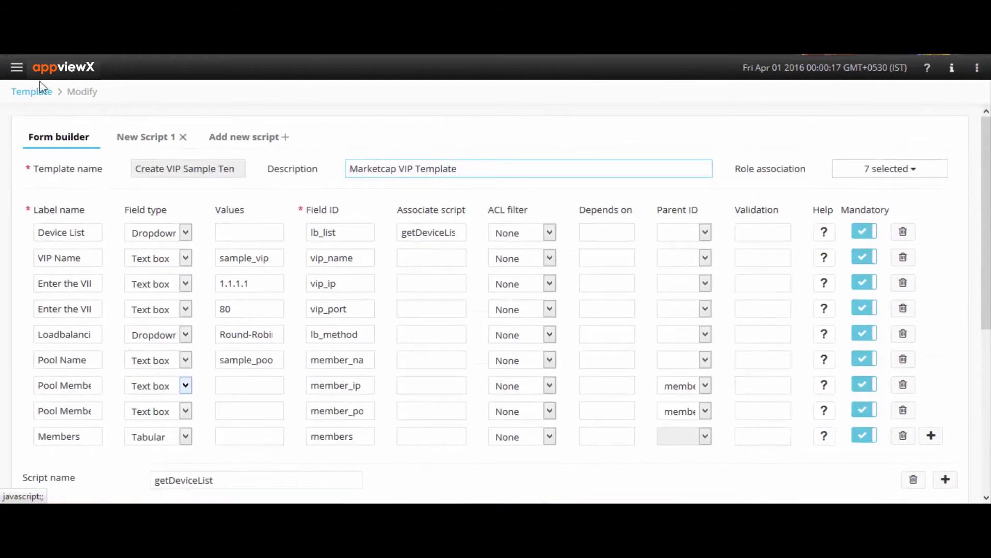
left_click(17, 67)
Open provisioning request R179 and view work order 184's details and implementation script
mouse_move(96, 197)
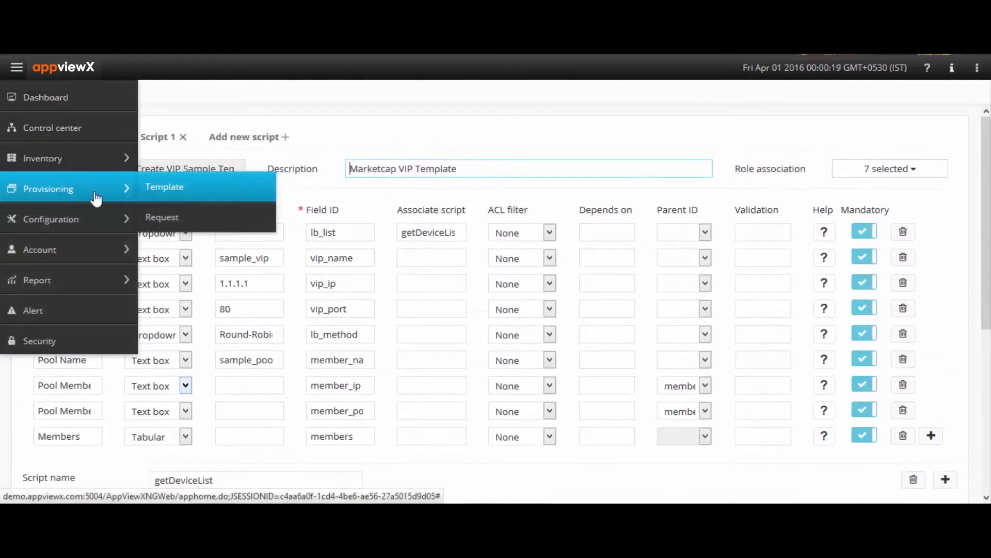
left_click(191, 218)
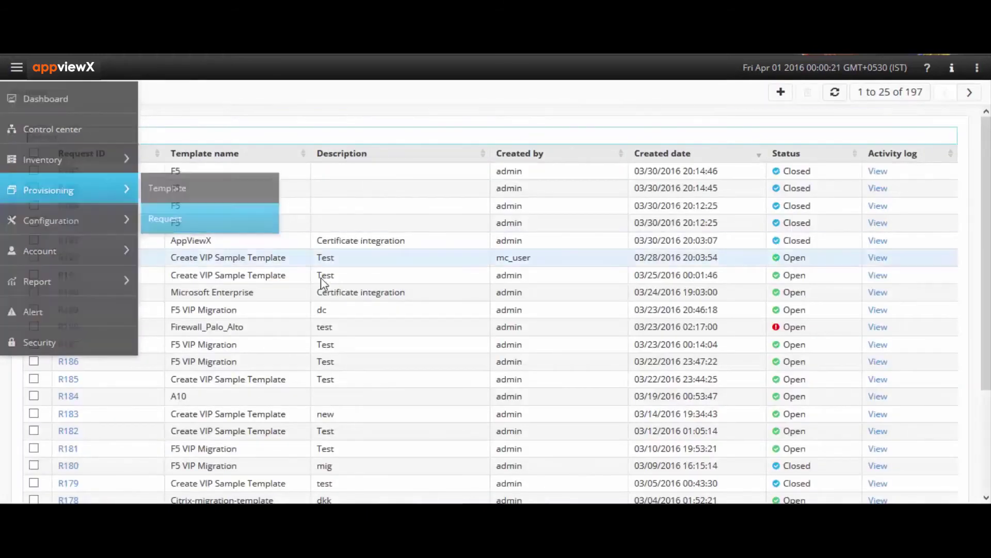
scroll(312, 342, "down", 1)
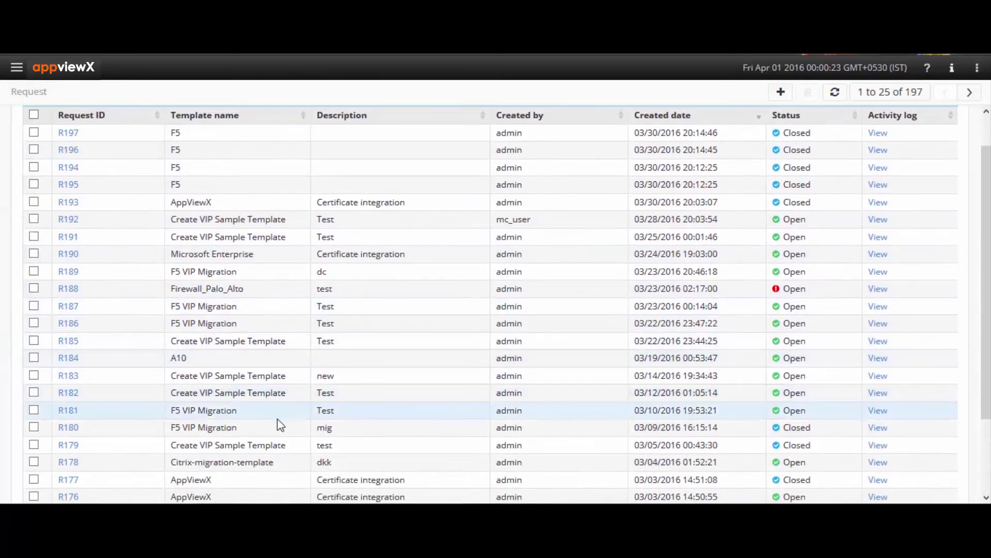
left_click(72, 445)
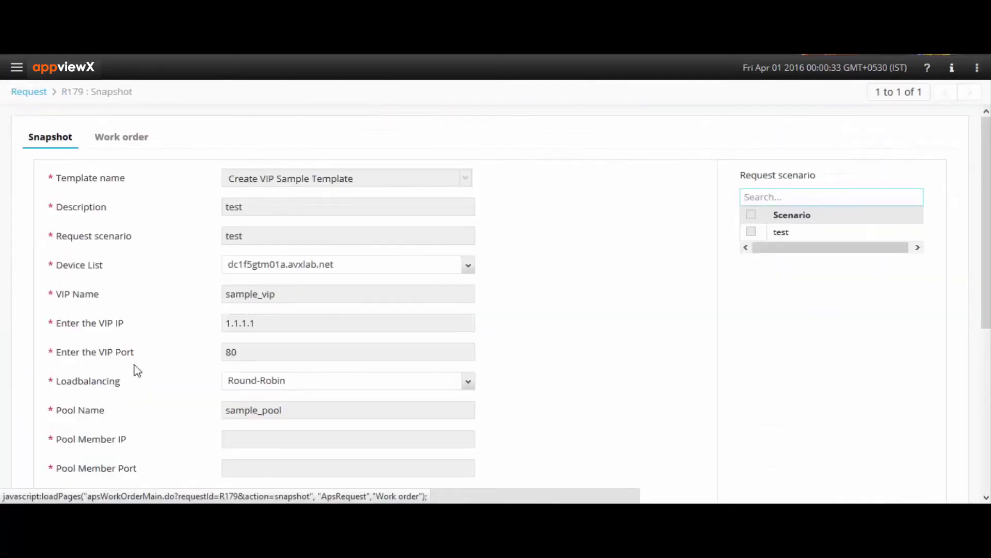
scroll(191, 306, "down", 3)
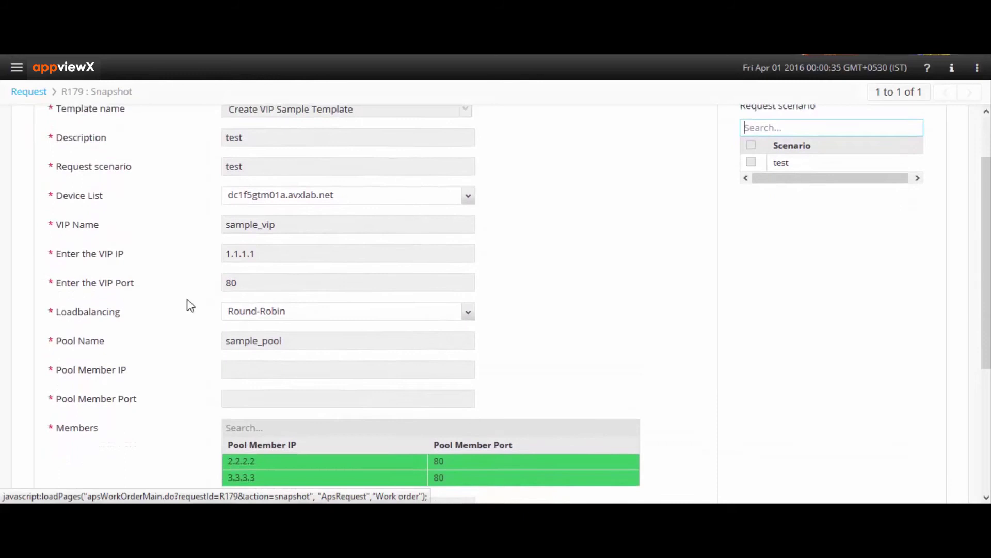
scroll(188, 303, "up", 3)
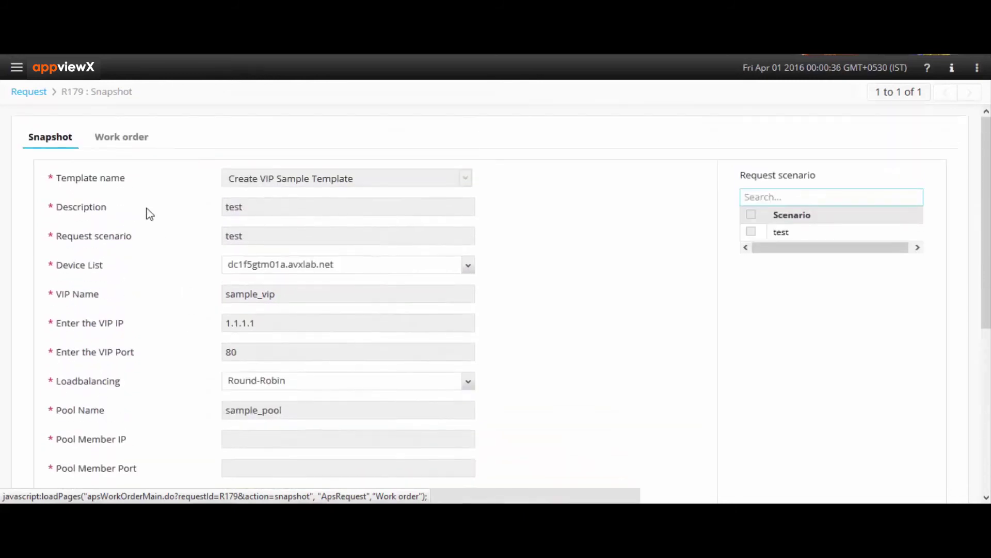
left_click(124, 147)
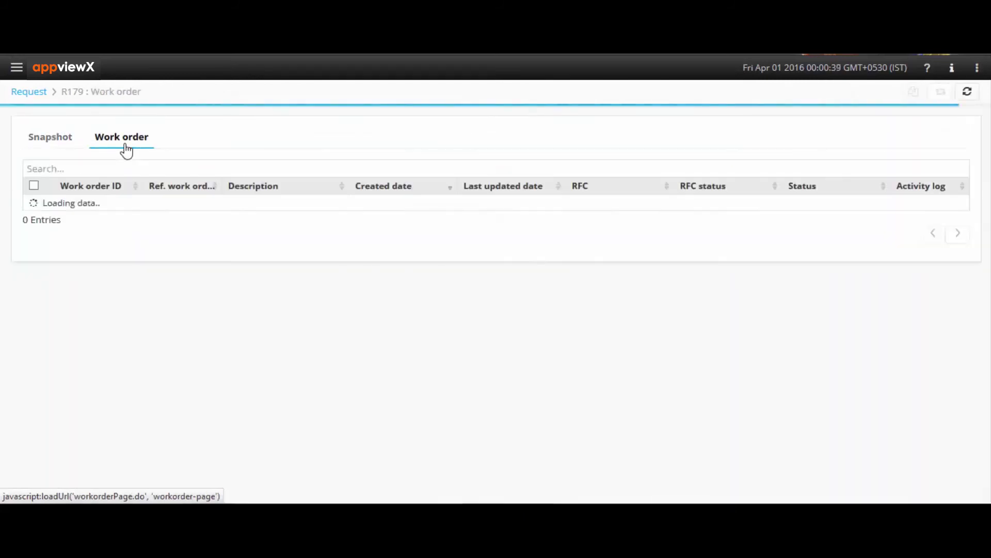
left_click(72, 202)
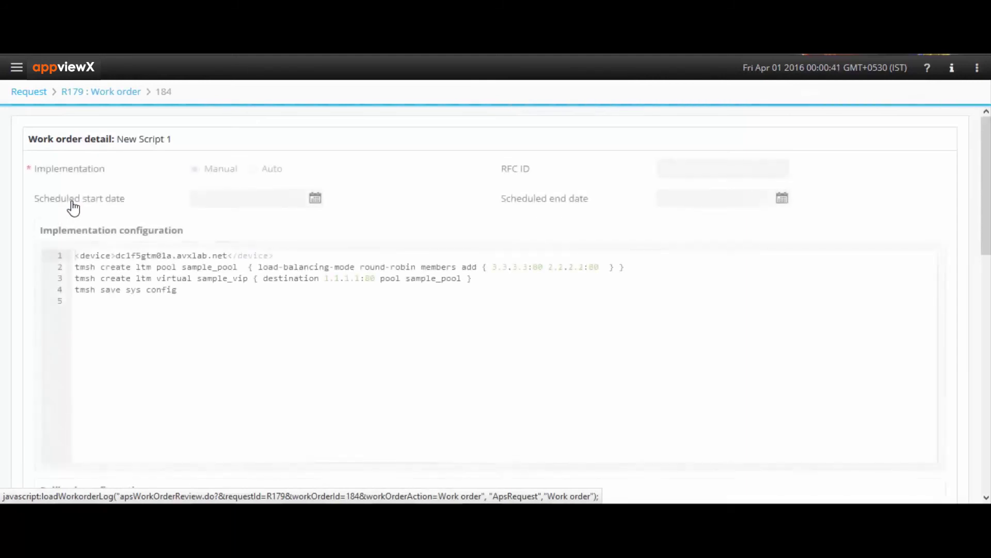
left_click_drag(76, 255, 259, 316)
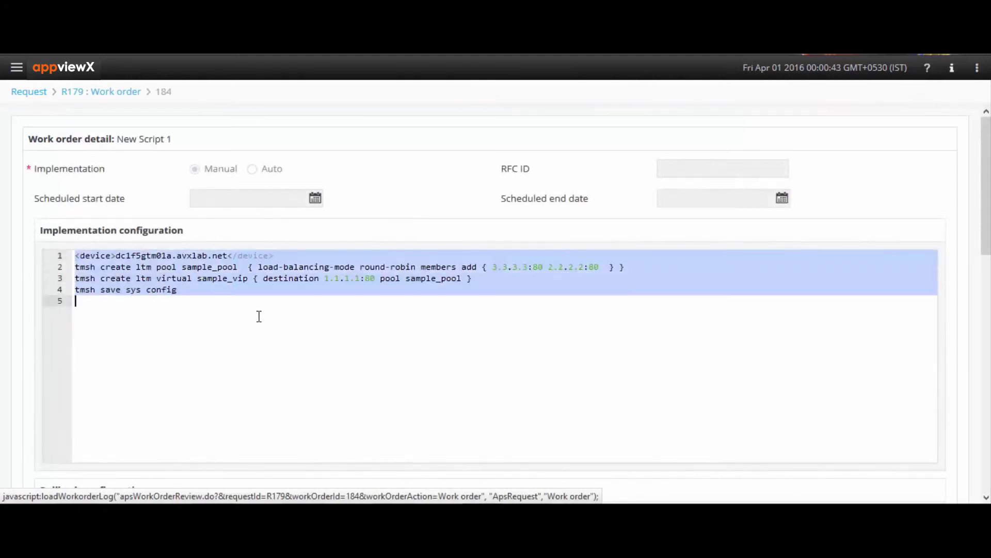
Open work order 184's activity log and highlight the creation, approval and manual implementation entries
left_click(133, 95)
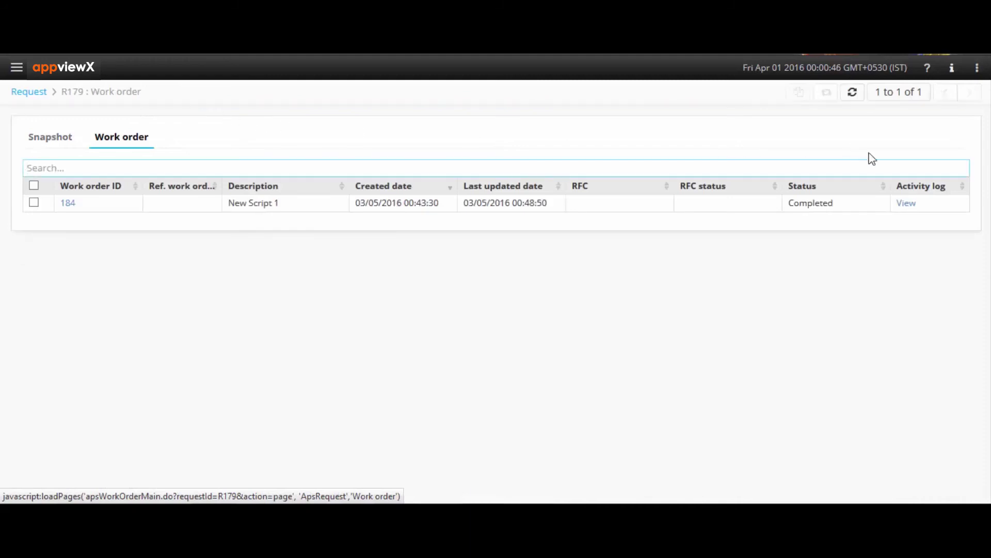
left_click(908, 205)
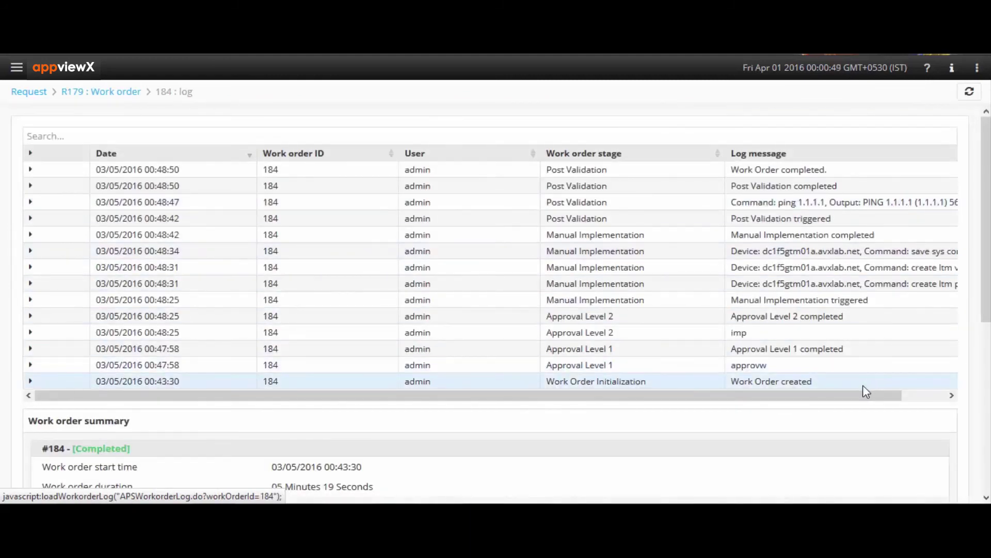
left_click_drag(863, 385, 686, 383)
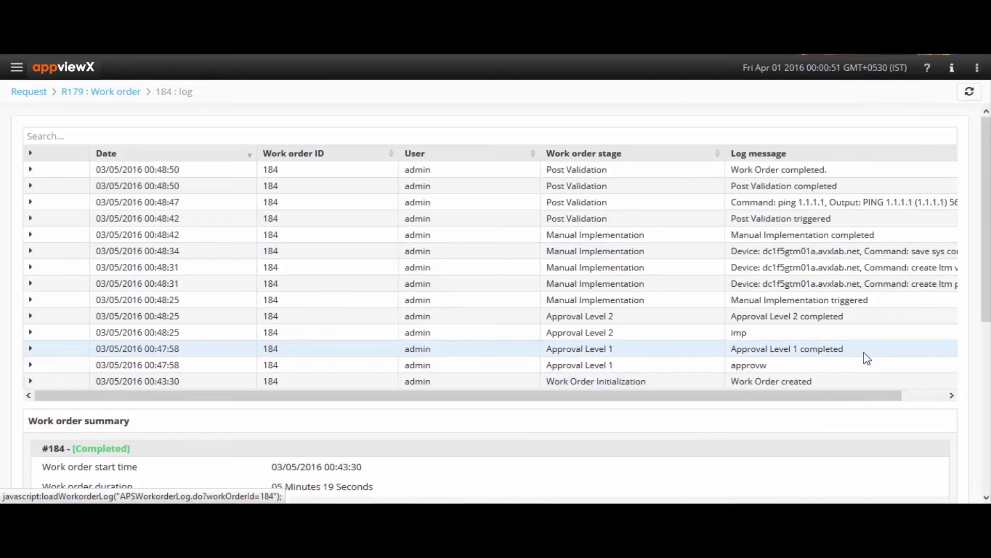
left_click_drag(861, 352, 700, 350)
left_click_drag(870, 325, 668, 310)
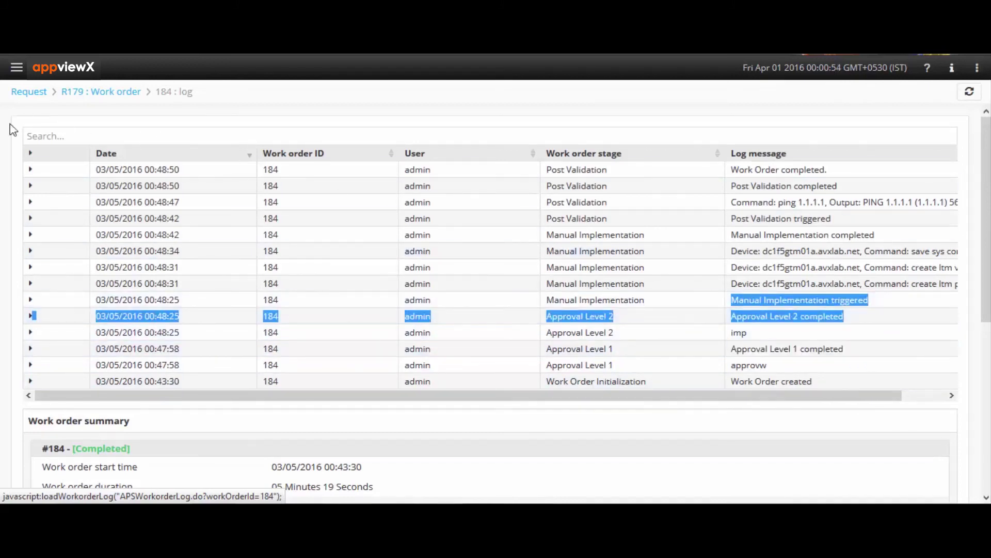